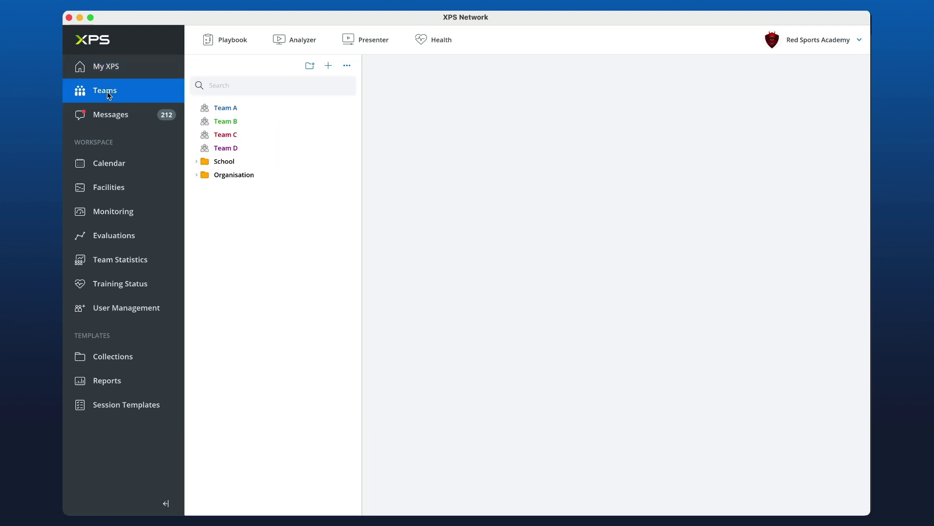
Open Team A's overview (9 coaches, 16 athletes, 3 groups), cancelling its settings dialog unchanged.
{"action": "double_click", "coordinate": [226, 109]}
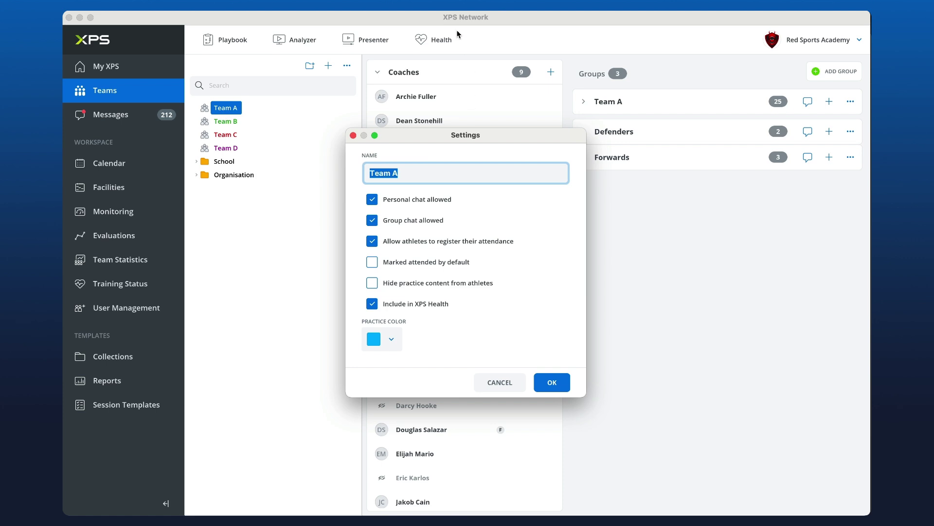
{"action": "left_click", "coordinate": [500, 382]}
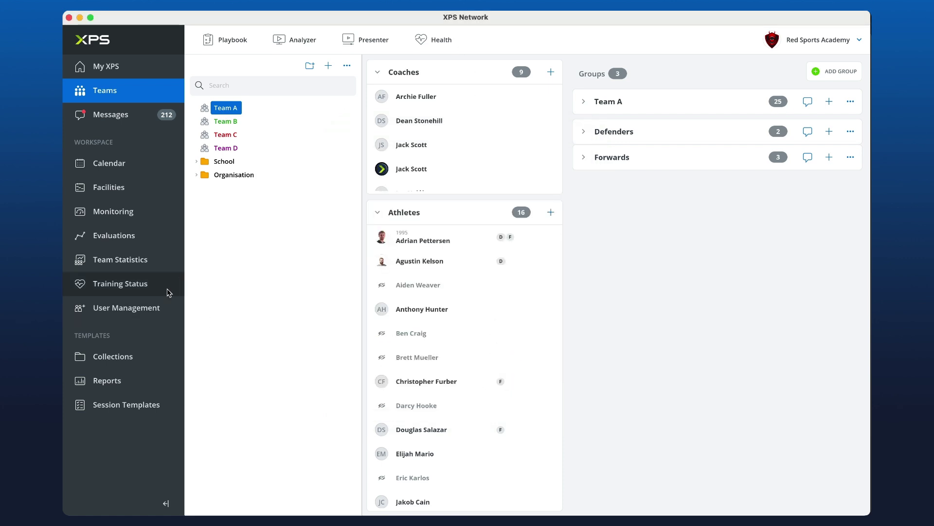
Show Team A's Training Status page and browse its player list and injury descriptions.
{"action": "left_click", "coordinate": [142, 284]}
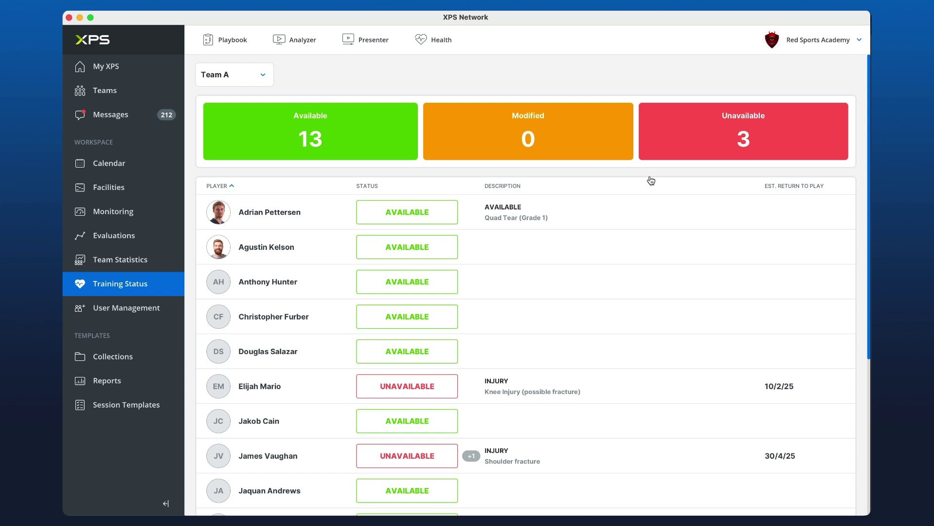
{"action": "scroll", "coordinate": [635, 268], "scroll_direction": "down", "scroll_amount": 5}
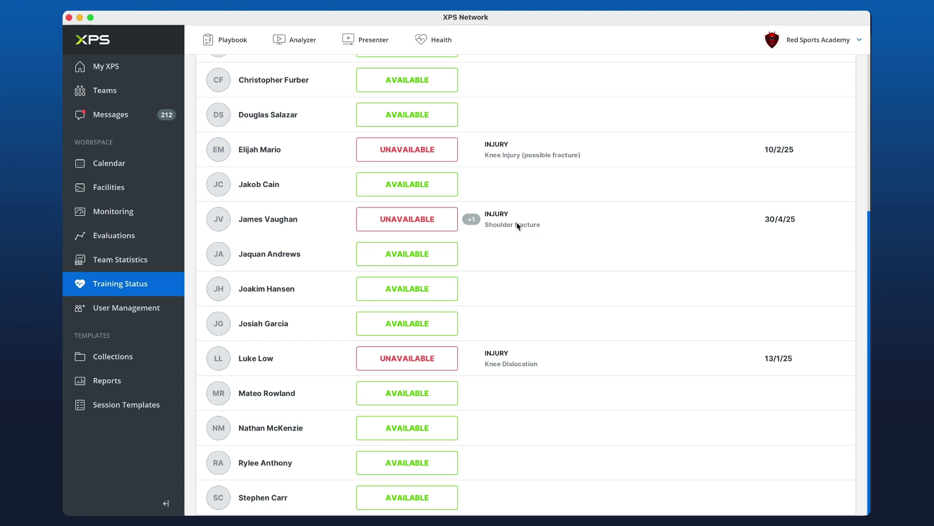
{"action": "mouse_move", "coordinate": [519, 225]}
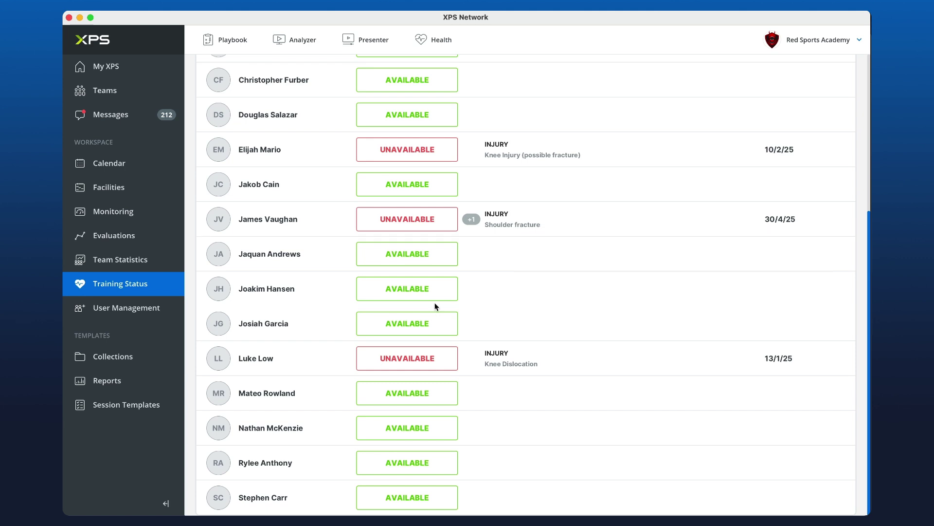
{"action": "scroll", "coordinate": [435, 306], "scroll_direction": "up", "scroll_amount": 5}
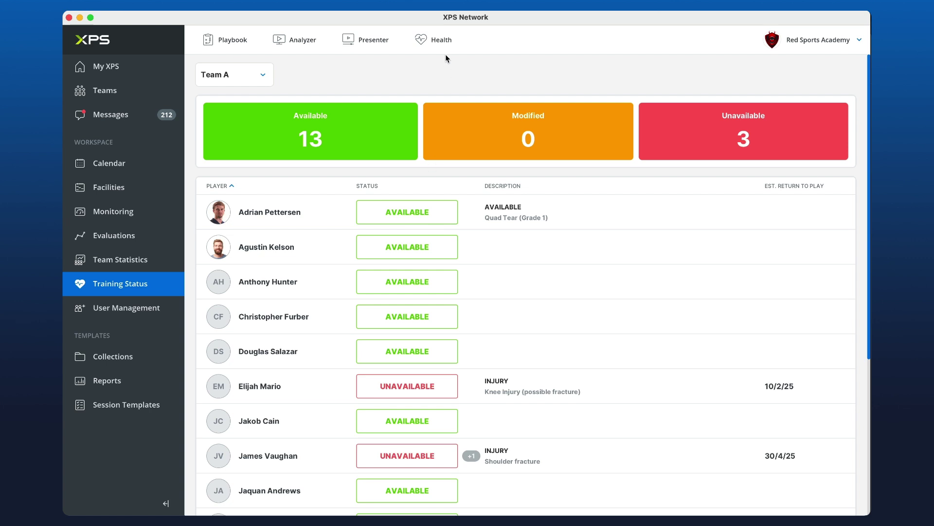
Sign in to XPS Health with the user name and account password.
{"action": "left_click", "coordinate": [440, 39]}
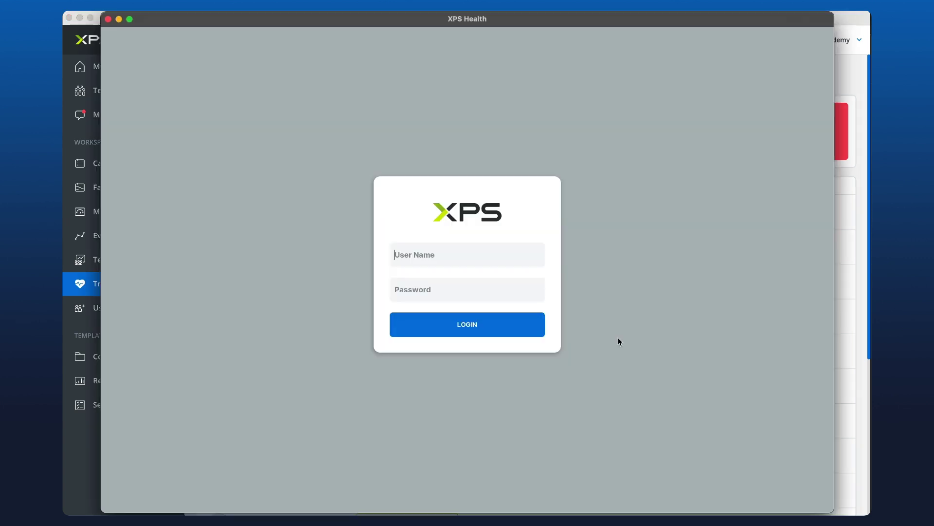
{"action": "key", "text": "Tab"}
{"action": "type", "text": "●●●●●●●●●●●"}
{"action": "key", "text": "Return"}
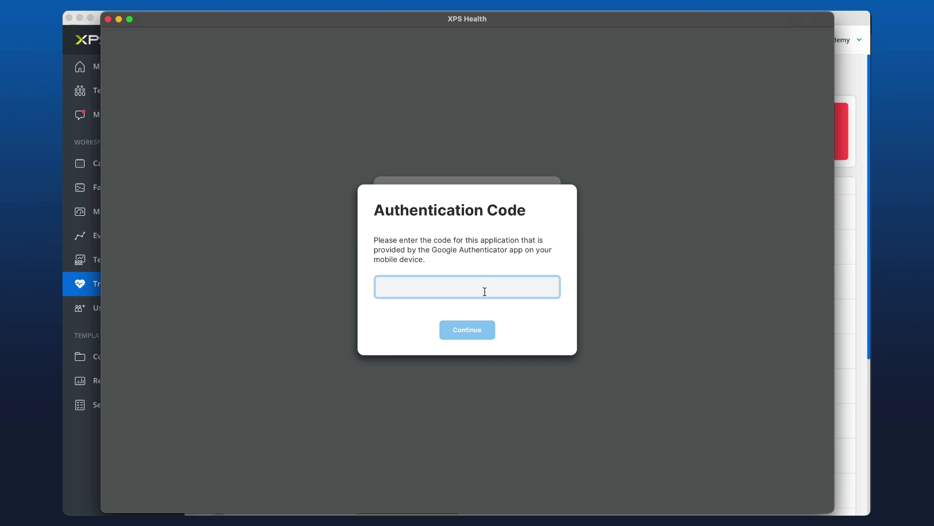
Enter the authenticator code and choose Red Sports Academy as the institution.
{"action": "left_click", "coordinate": [468, 327]}
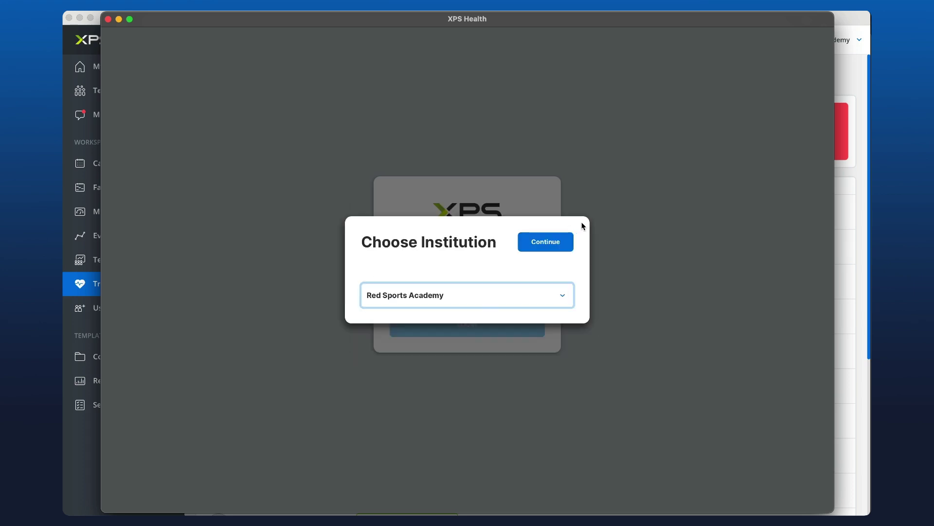
{"action": "left_click", "coordinate": [521, 241]}
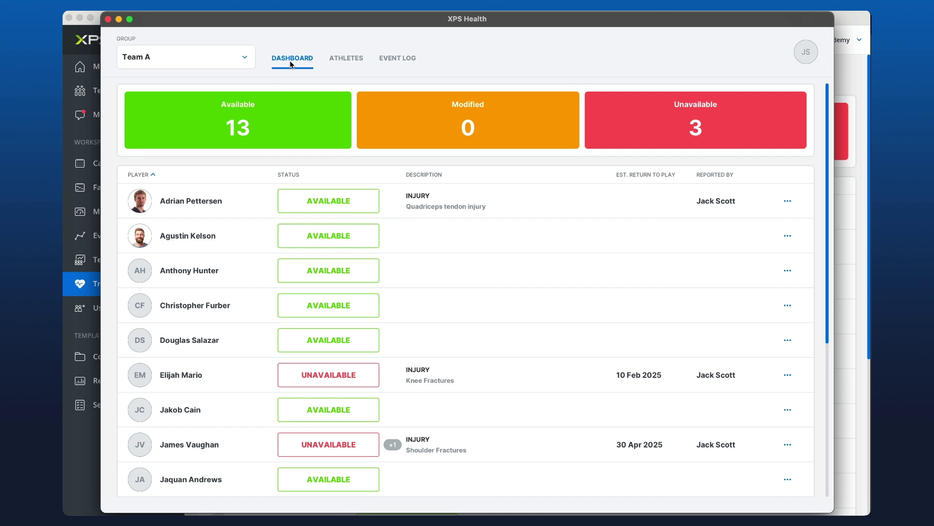
{"action": "left_click", "coordinate": [340, 58]}
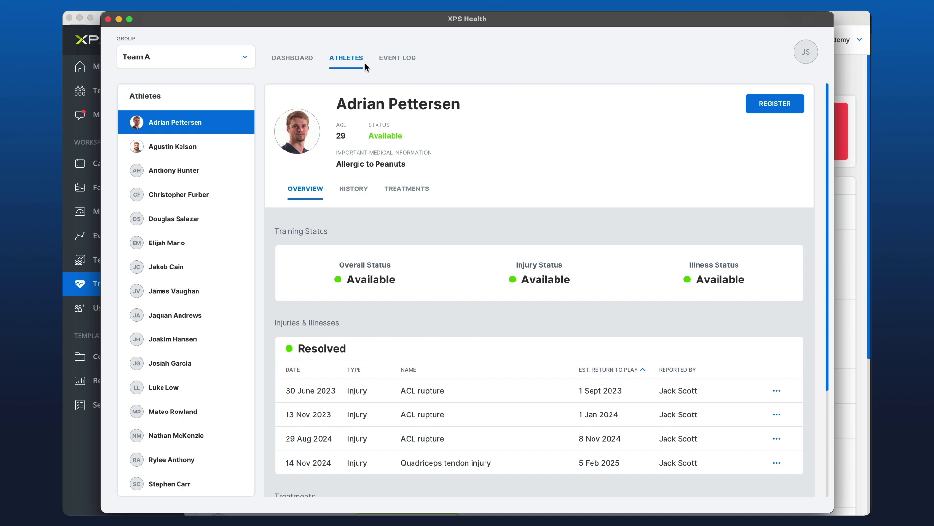
{"action": "left_click", "coordinate": [396, 60]}
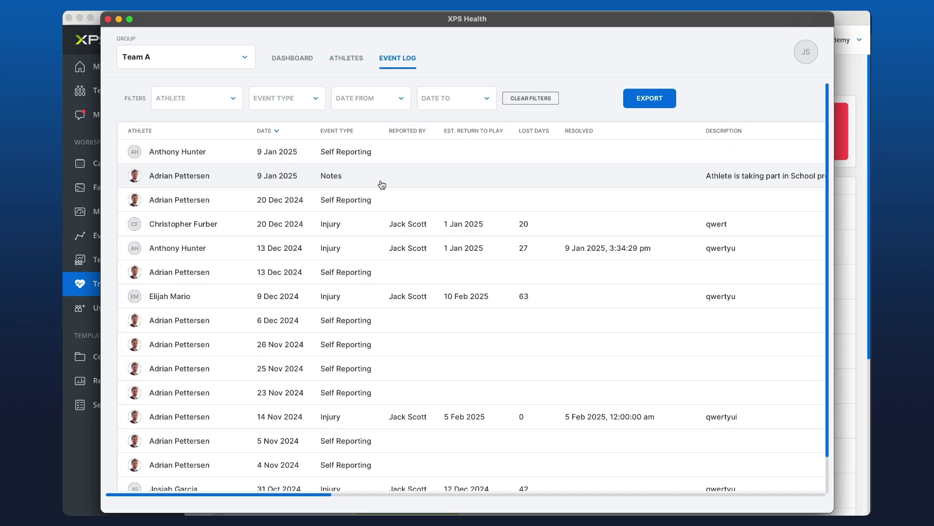
{"action": "scroll", "coordinate": [379, 221], "scroll_direction": "down", "scroll_amount": 2}
{"action": "scroll", "coordinate": [378, 222], "scroll_direction": "up", "scroll_amount": 2}
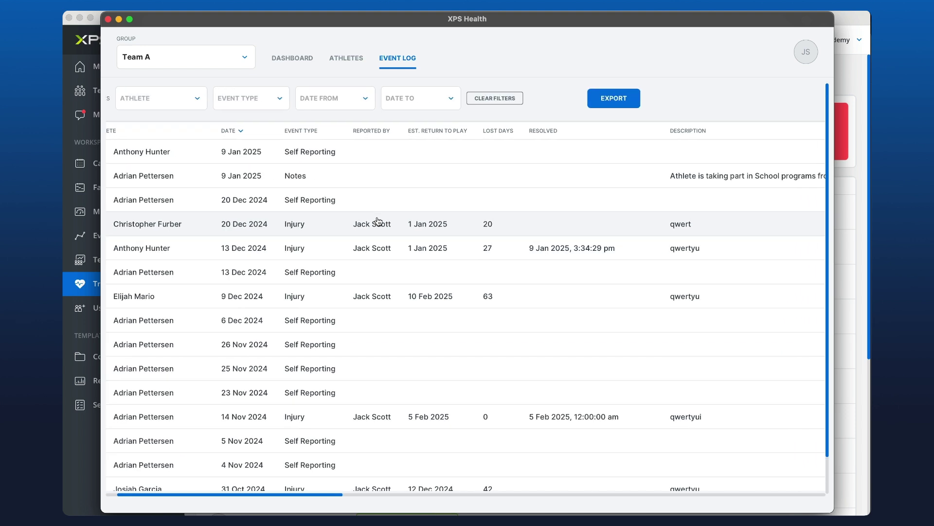
{"action": "left_click", "coordinate": [302, 59]}
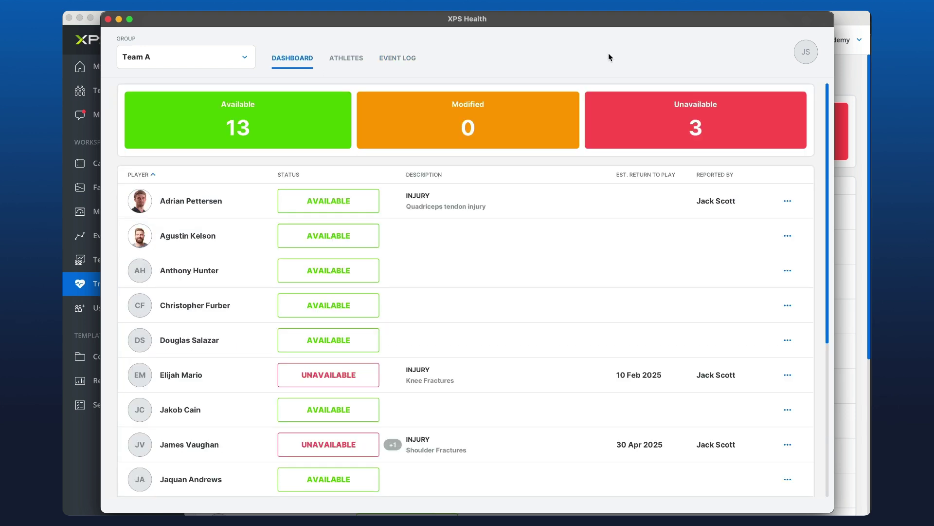
Open Preferences at the Injuries (optional) section and scroll through its fields.
{"action": "left_click", "coordinate": [806, 56]}
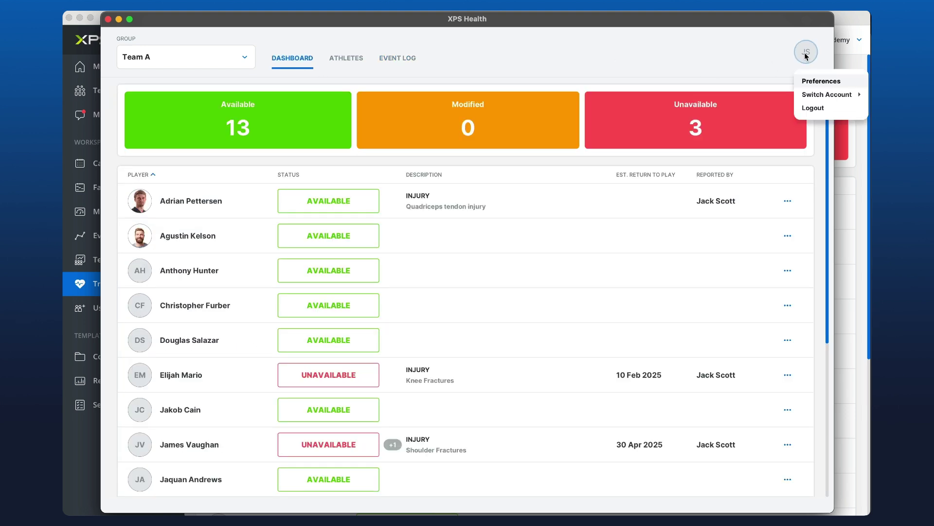
{"action": "left_click", "coordinate": [820, 81]}
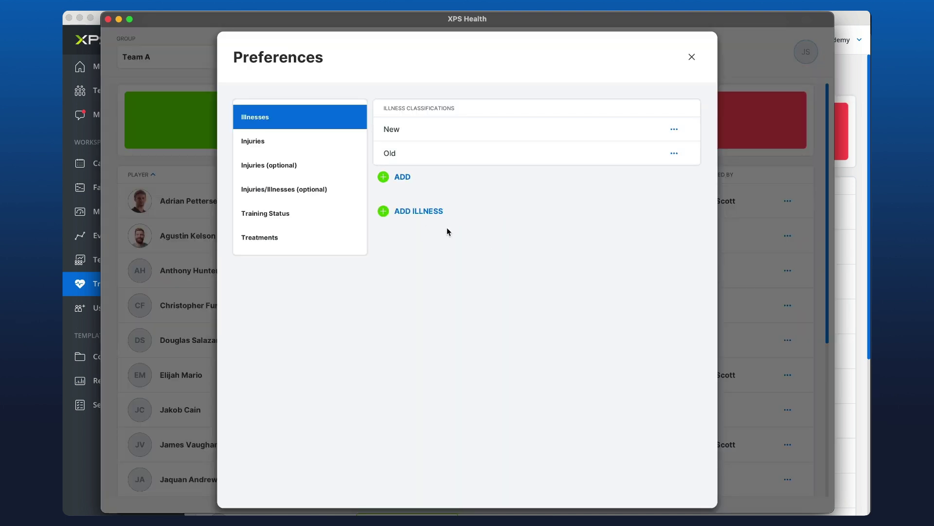
{"action": "left_click", "coordinate": [298, 140]}
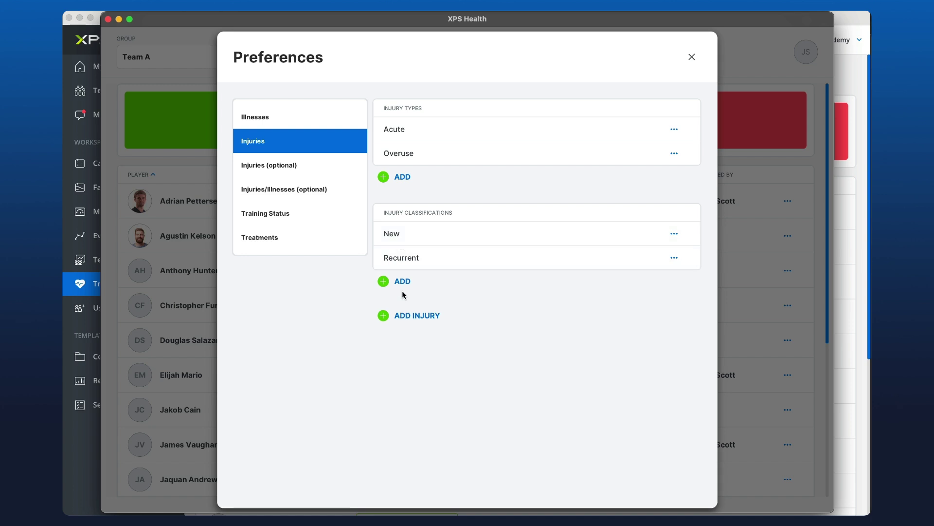
{"action": "left_click", "coordinate": [268, 168]}
{"action": "scroll", "coordinate": [562, 277], "scroll_direction": "down", "scroll_amount": 2}
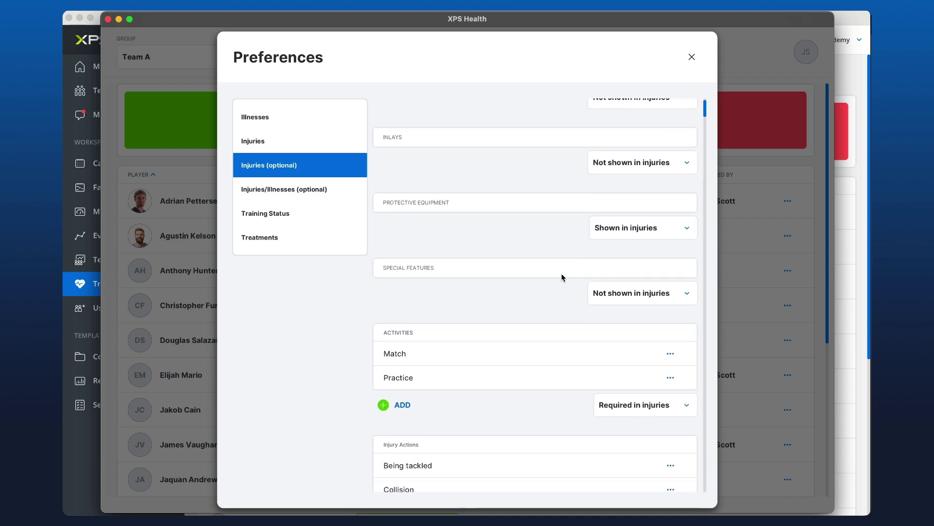
{"action": "scroll", "coordinate": [562, 278], "scroll_direction": "down", "scroll_amount": 10}
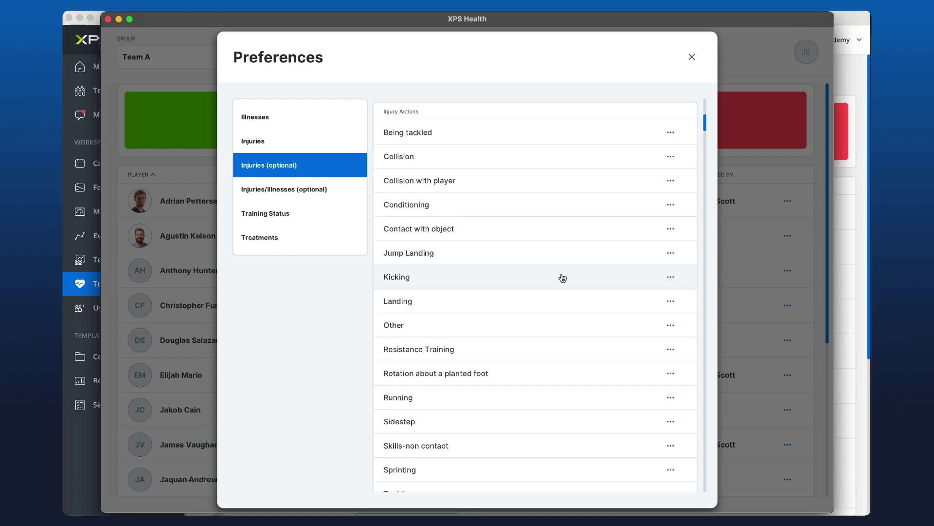
{"action": "scroll", "coordinate": [562, 277], "scroll_direction": "down", "scroll_amount": 8}
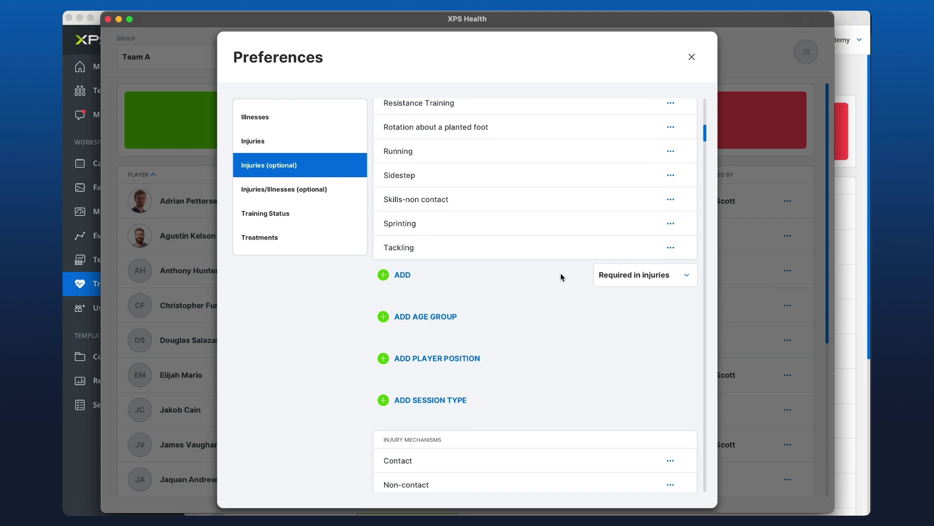
{"action": "scroll", "coordinate": [559, 287], "scroll_direction": "up", "scroll_amount": 12}
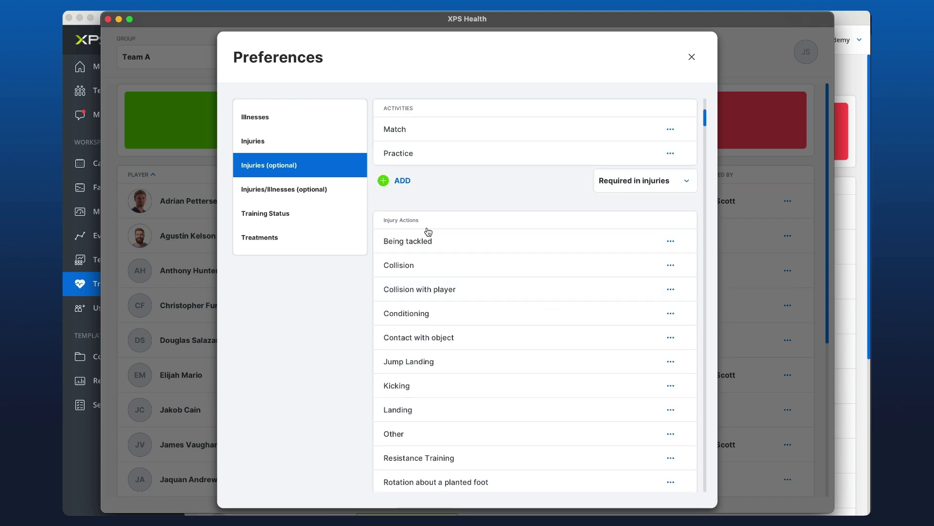
{"action": "scroll", "coordinate": [431, 231], "scroll_direction": "down", "scroll_amount": 3}
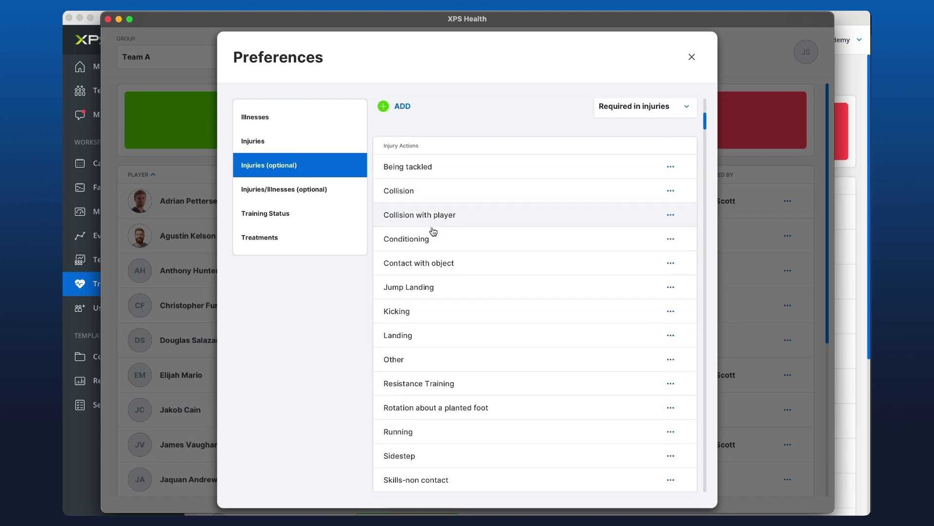
{"action": "scroll", "coordinate": [433, 239], "scroll_direction": "down", "scroll_amount": 5}
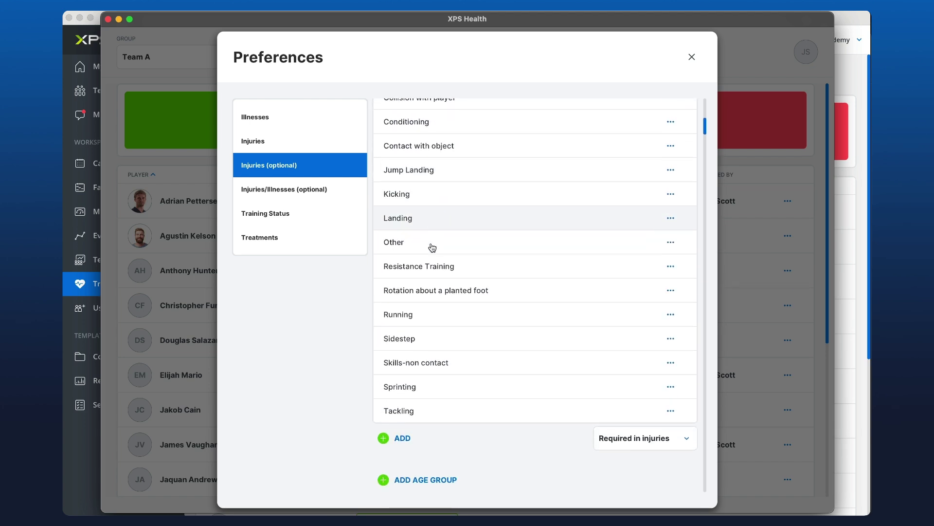
Switch Injury Actions to Hidden, then back to Required in injuries.
{"action": "left_click", "coordinate": [634, 447]}
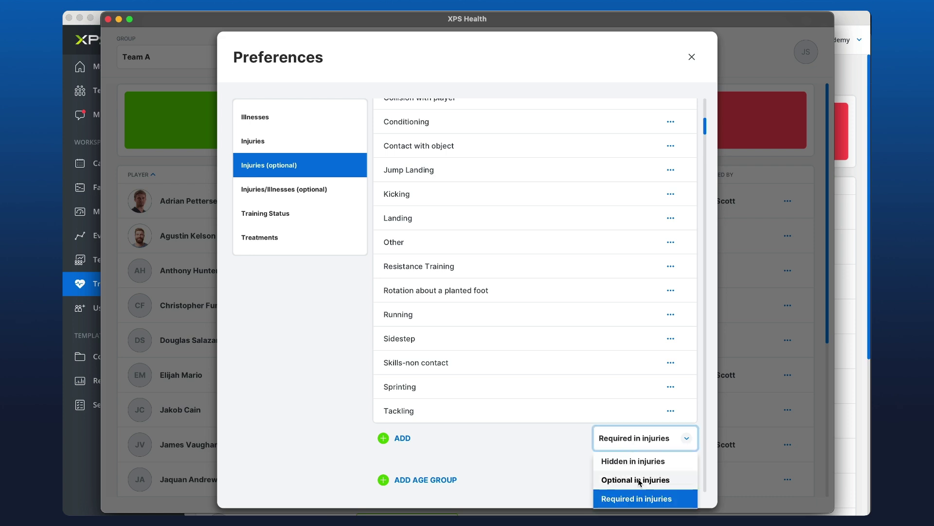
{"action": "left_click", "coordinate": [615, 468]}
{"action": "left_click", "coordinate": [628, 439]}
{"action": "left_click", "coordinate": [622, 499]}
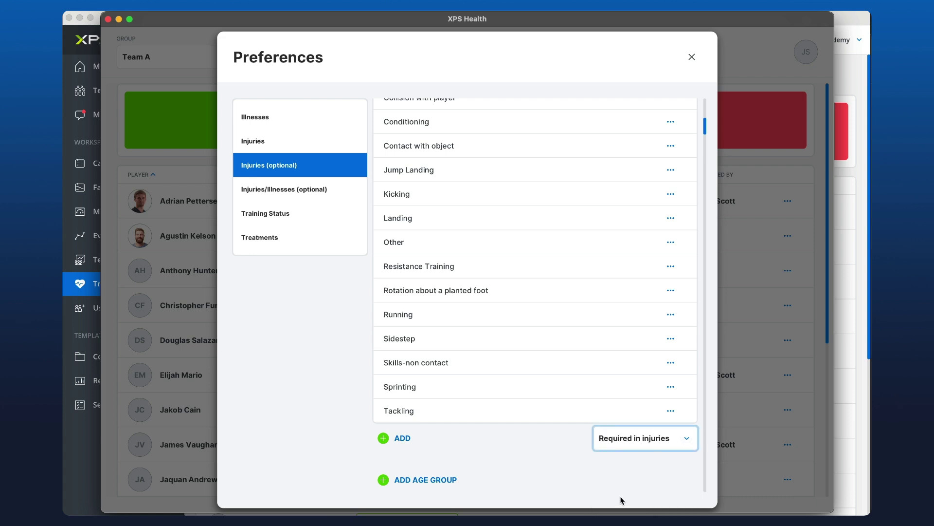
{"action": "scroll", "coordinate": [572, 459], "scroll_direction": "down", "scroll_amount": 15}
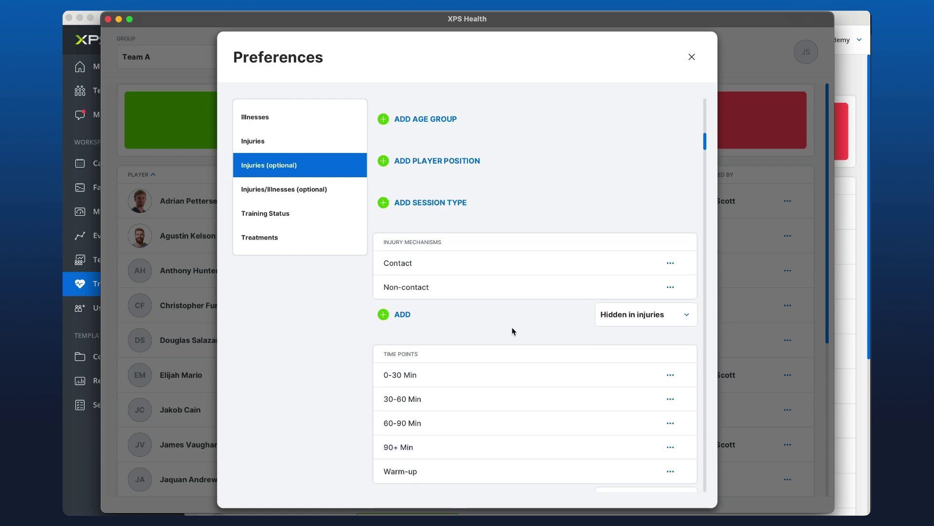
Make Time Points optional in injuries.
{"action": "scroll", "coordinate": [512, 329], "scroll_direction": "down", "scroll_amount": 5}
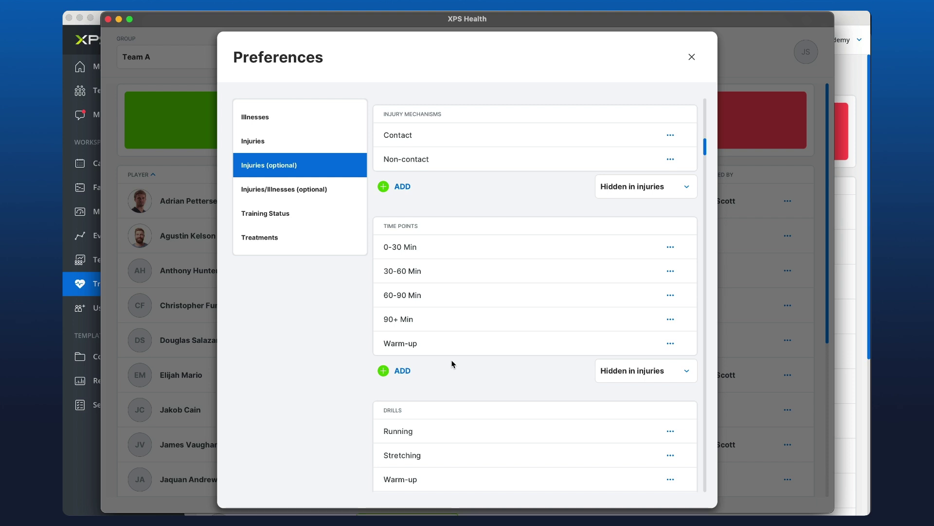
{"action": "left_click", "coordinate": [604, 373]}
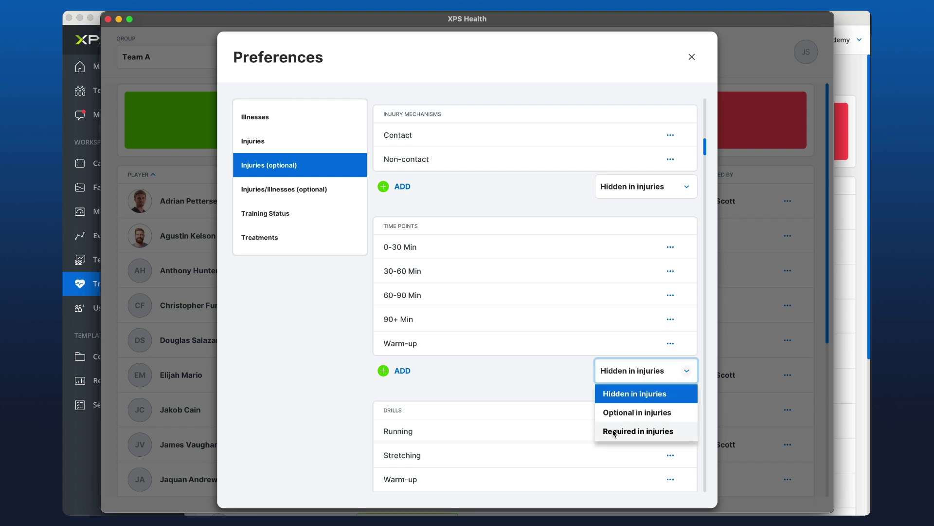
{"action": "left_click", "coordinate": [631, 413]}
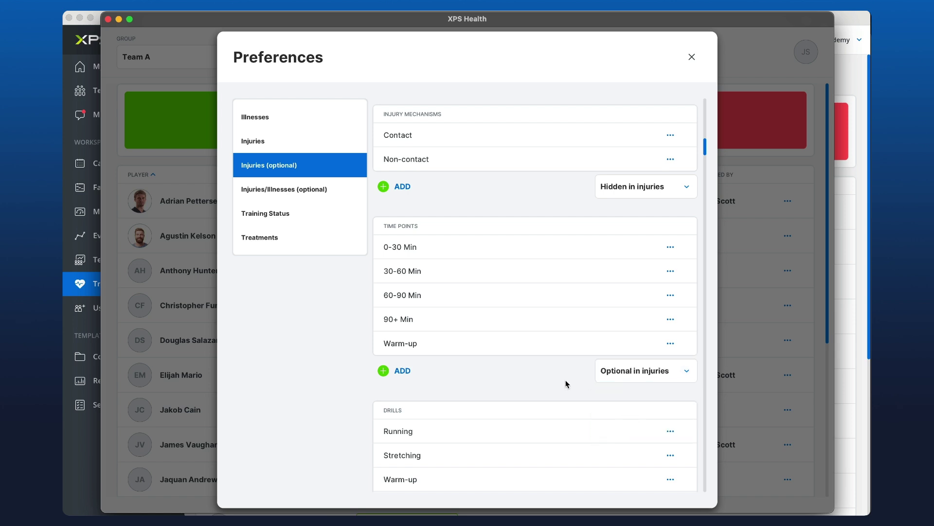
Review the Injuries/Illnesses (optional), Training Status and Treatments lists, then close Preferences.
{"action": "left_click", "coordinate": [301, 193]}
{"action": "left_click", "coordinate": [294, 213]}
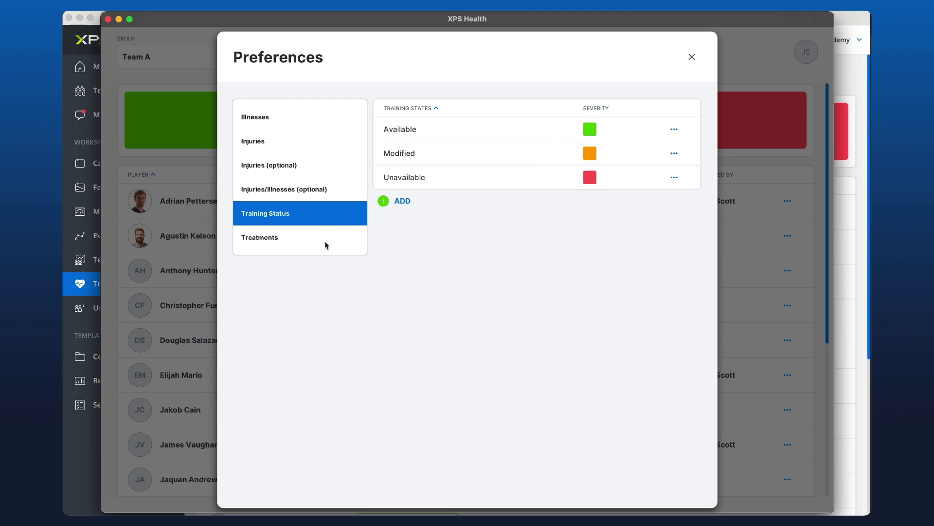
{"action": "left_click", "coordinate": [298, 239]}
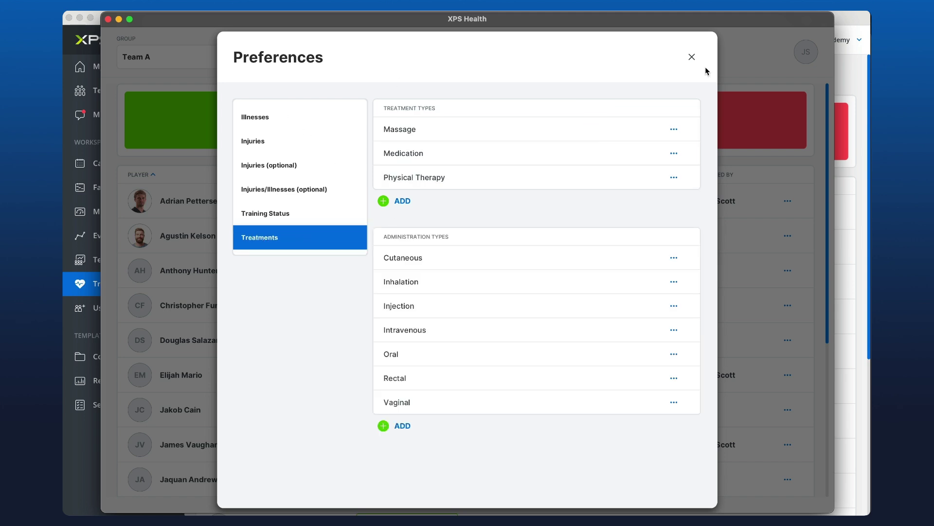
{"action": "left_click", "coordinate": [693, 58]}
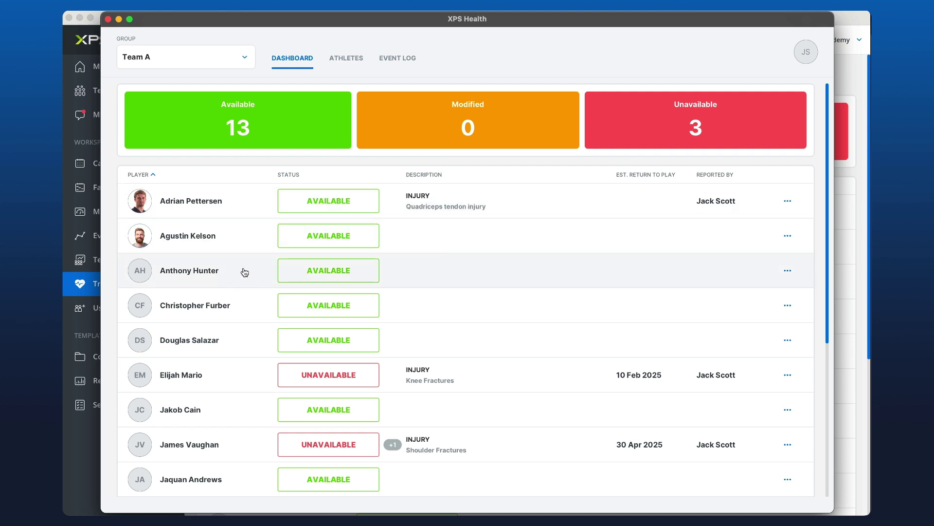
Start an injury report for the fourth-row player with injury ACL rupture (KLA).
{"action": "left_click", "coordinate": [787, 271]}
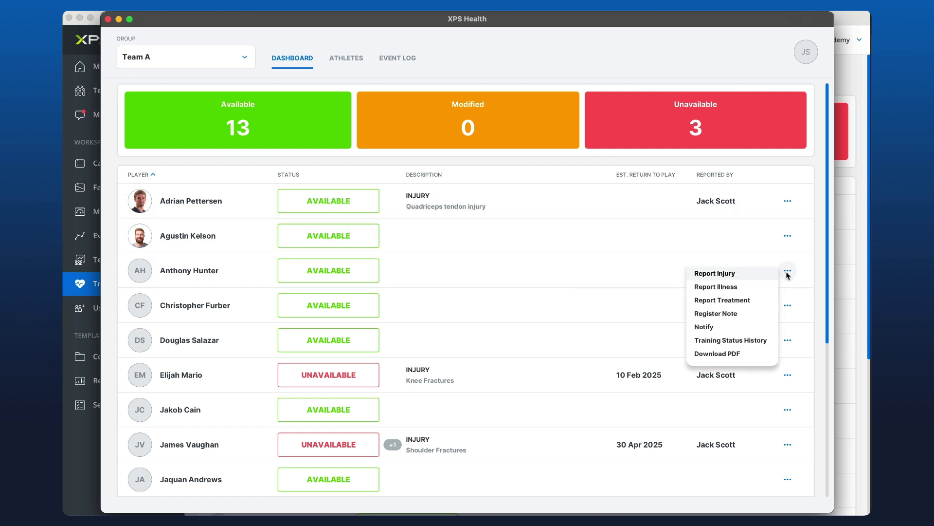
{"action": "left_click", "coordinate": [713, 276]}
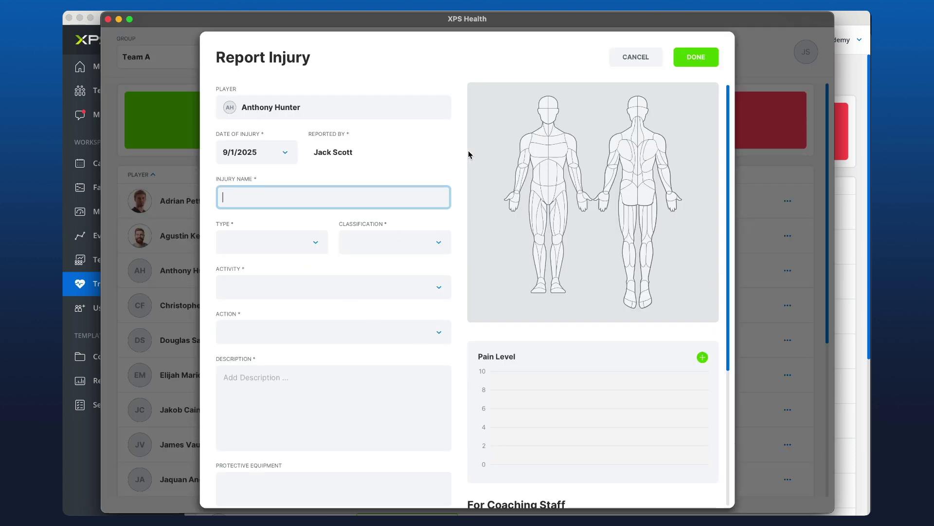
{"action": "left_click", "coordinate": [286, 155]}
{"action": "left_click", "coordinate": [286, 155]}
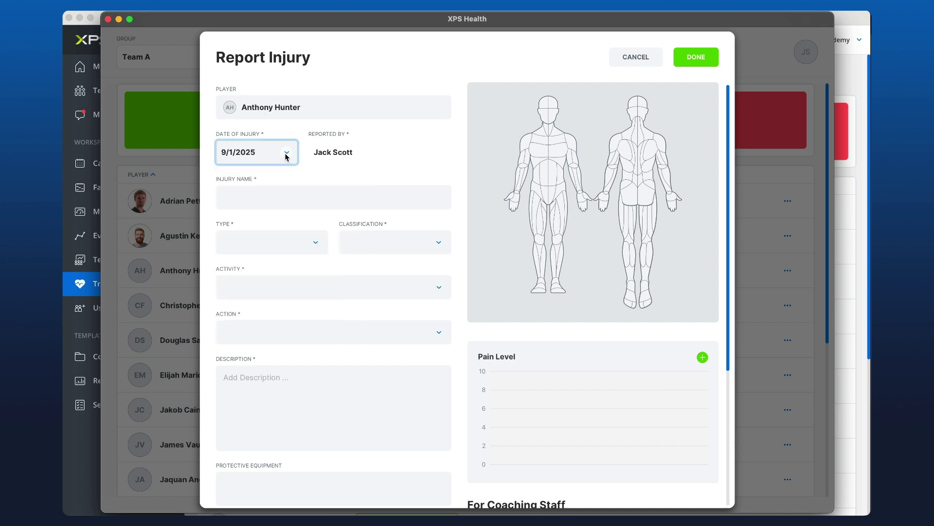
{"action": "left_click", "coordinate": [274, 198]}
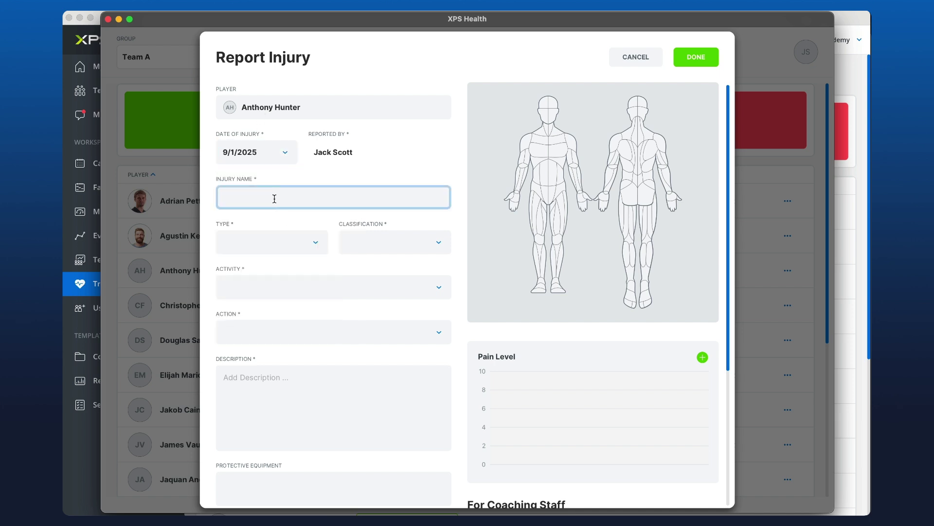
{"action": "type", "text": "ACL "}
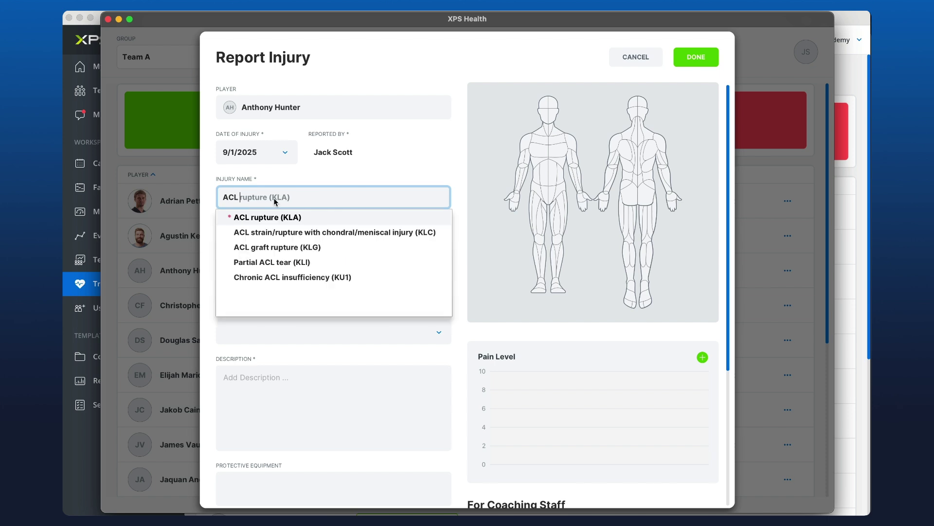
{"action": "type", "text": "Rupt"}
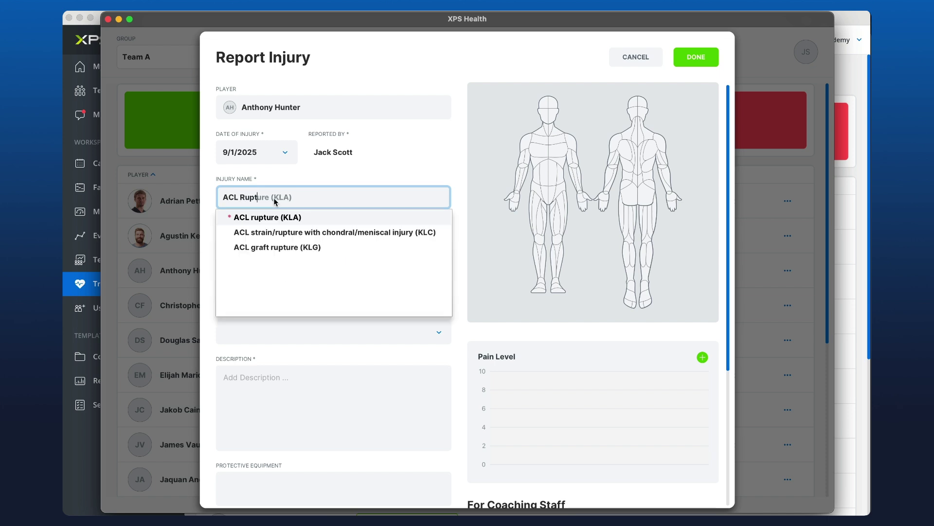
{"action": "key", "text": "BackSpace"}
{"action": "key", "text": "BackSpace"}
{"action": "key", "text": "BackSpace"}
{"action": "key", "text": "BackSpace"}
{"action": "key", "text": "BackSpace"}
{"action": "key", "text": "BackSpace"}
{"action": "key", "text": "BackSpace"}
{"action": "type", "text": "KLA"}
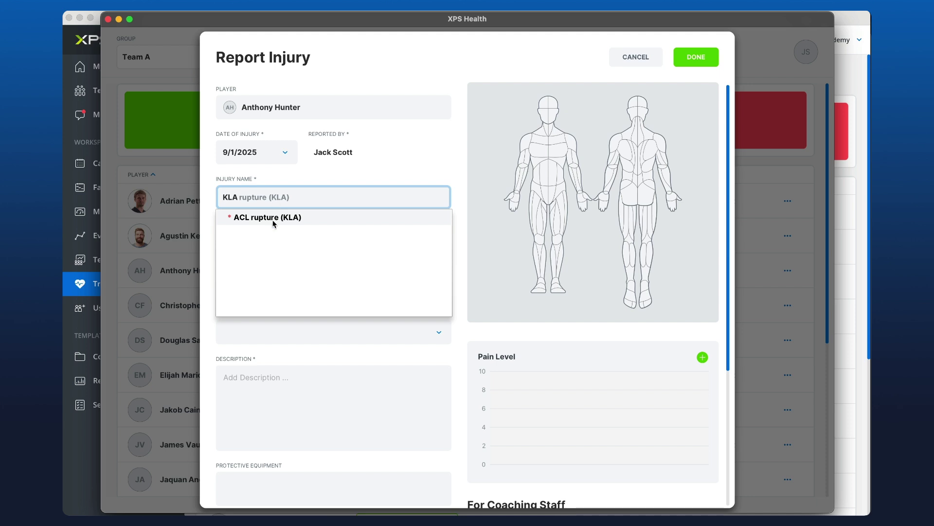
{"action": "left_click", "coordinate": [270, 221]}
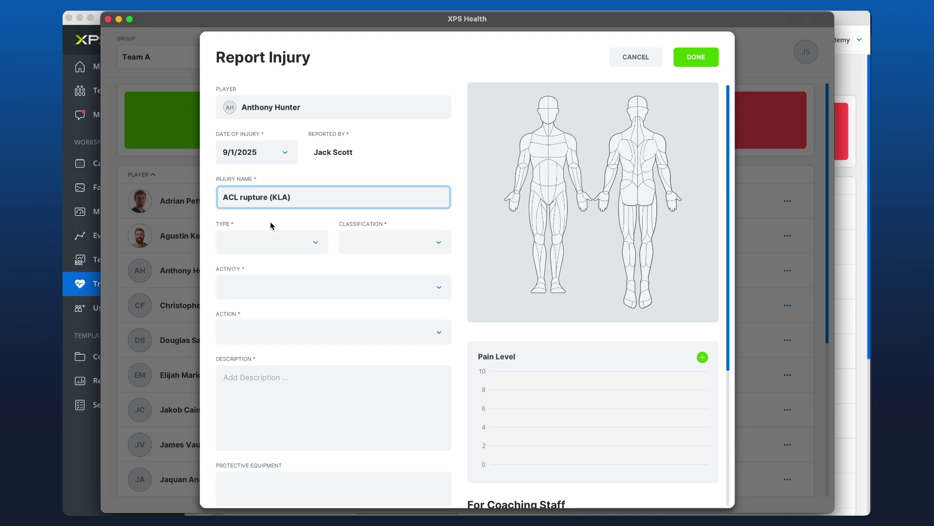
Fill in the injury type details and set the point in time to 90+ Min.
{"action": "left_click", "coordinate": [316, 243]}
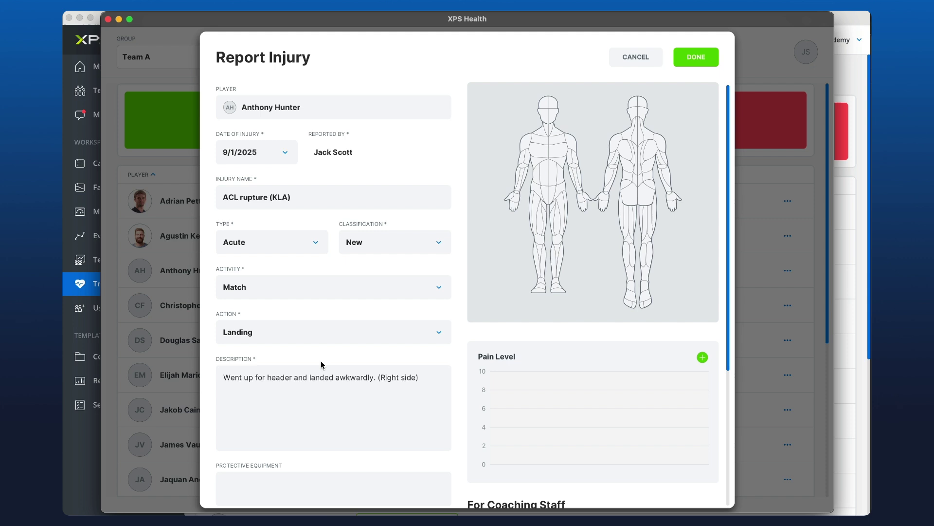
{"action": "scroll", "coordinate": [321, 365], "scroll_direction": "down", "scroll_amount": 5}
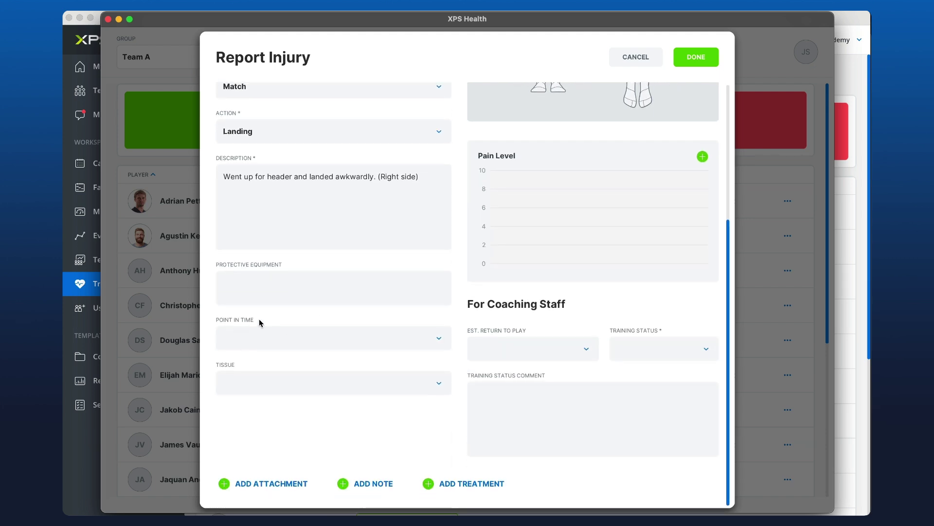
{"action": "left_click", "coordinate": [440, 339]}
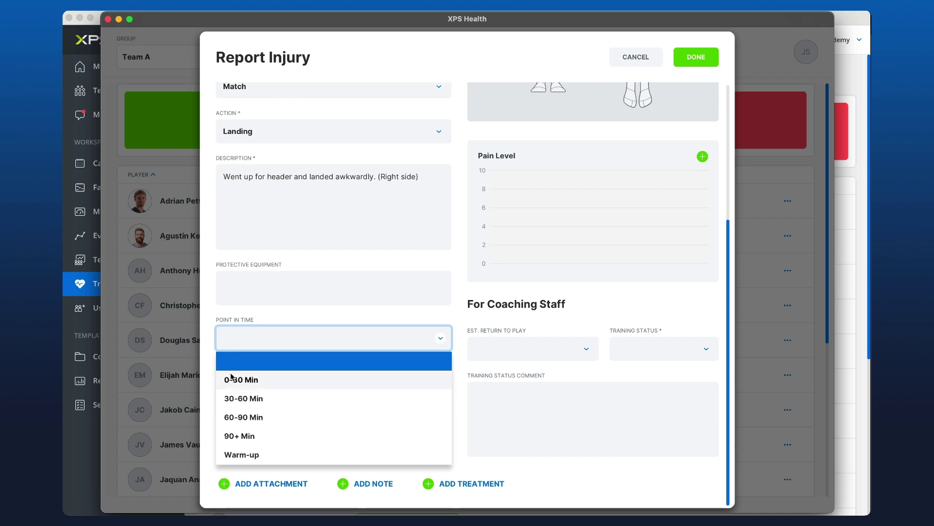
{"action": "left_click", "coordinate": [239, 441]}
{"action": "scroll", "coordinate": [361, 287], "scroll_direction": "up", "scroll_amount": 5}
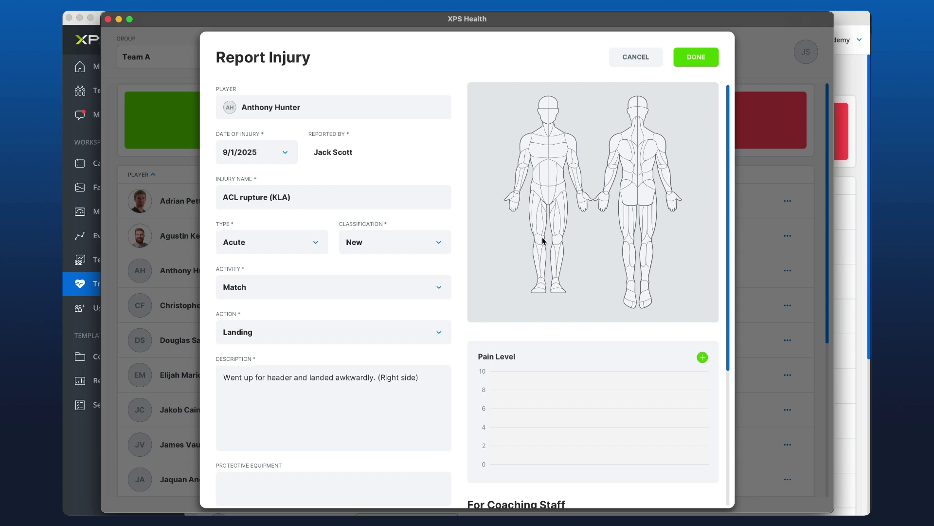
Mark the right knee, back of knee, hamstrings and front thigh on the body diagram.
{"action": "left_click", "coordinate": [540, 241]}
{"action": "left_click", "coordinate": [542, 241]}
{"action": "left_click", "coordinate": [541, 241]}
{"action": "left_click", "coordinate": [540, 242]}
{"action": "left_click", "coordinate": [541, 241]}
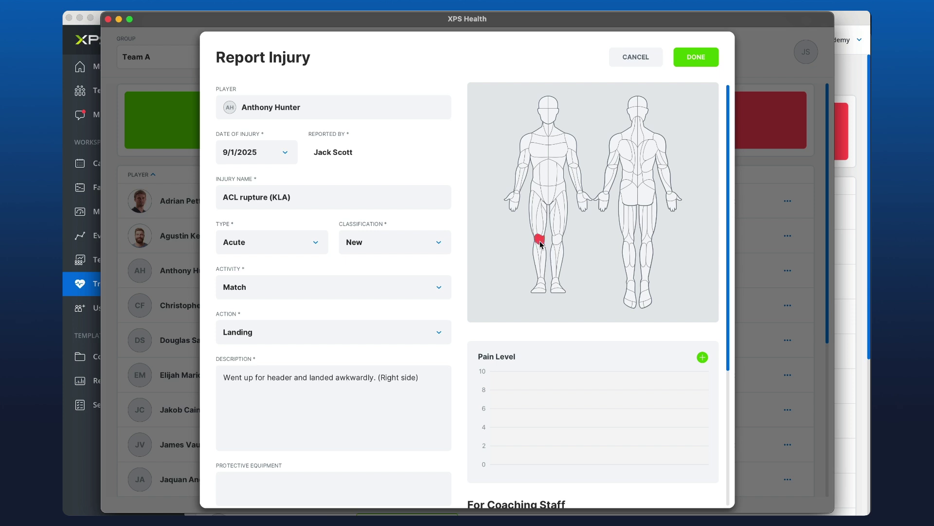
{"action": "left_click", "coordinate": [647, 241]}
{"action": "left_click", "coordinate": [646, 235]}
{"action": "left_click", "coordinate": [647, 235]}
{"action": "left_click", "coordinate": [650, 229]}
{"action": "left_click", "coordinate": [651, 230]}
{"action": "left_click", "coordinate": [651, 230]}
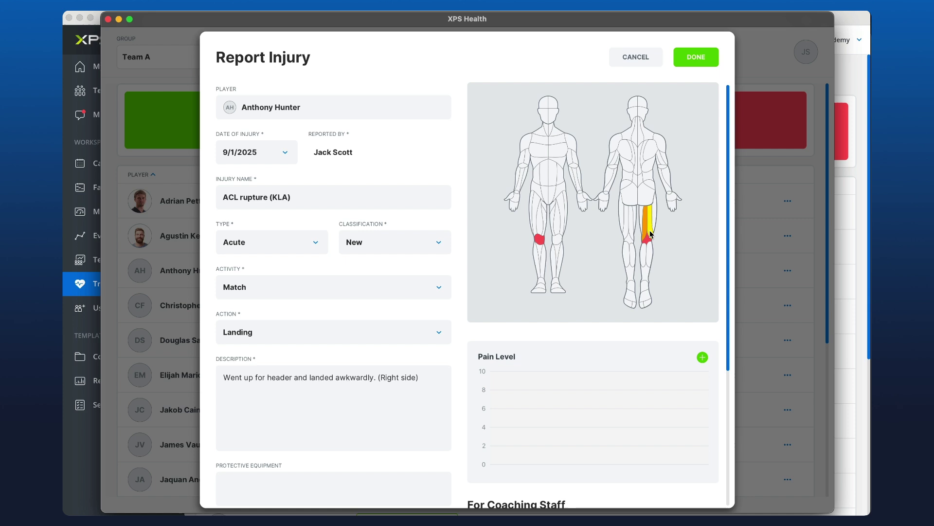
{"action": "left_click", "coordinate": [541, 228]}
{"action": "left_click", "coordinate": [541, 228]}
{"action": "left_click", "coordinate": [541, 227]}
{"action": "scroll", "coordinate": [546, 296], "scroll_direction": "down", "scroll_amount": 5}
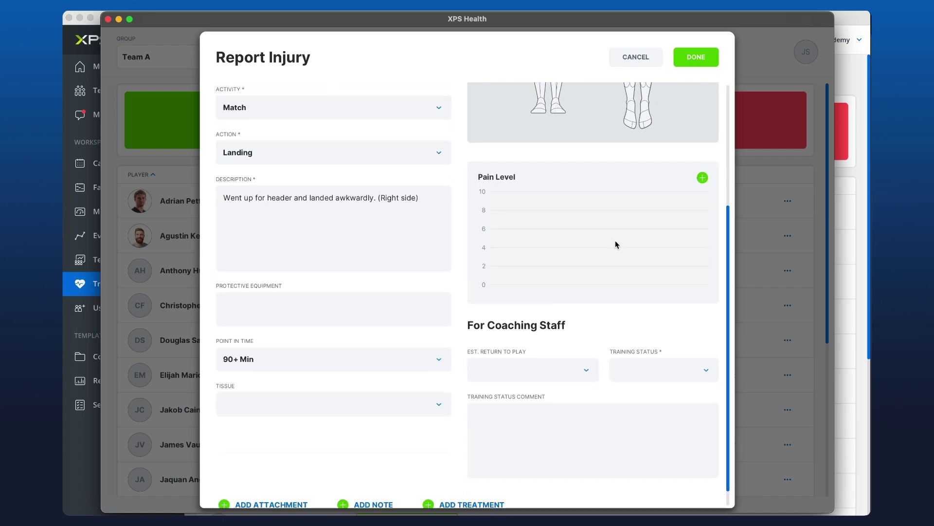
Add a pain level of 6 dated 8/1/2025.
{"action": "left_click", "coordinate": [702, 179]}
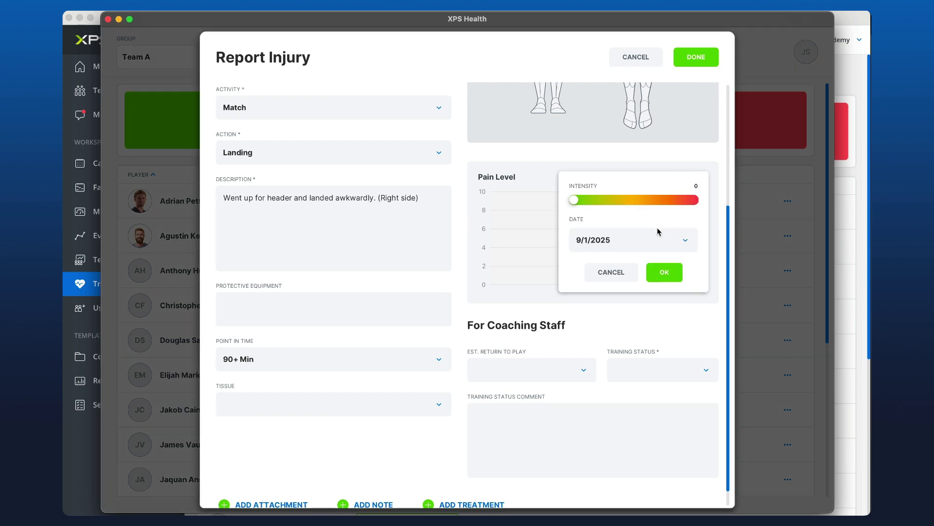
{"action": "left_click_drag", "start_coordinate": [576, 202], "coordinate": [650, 200]}
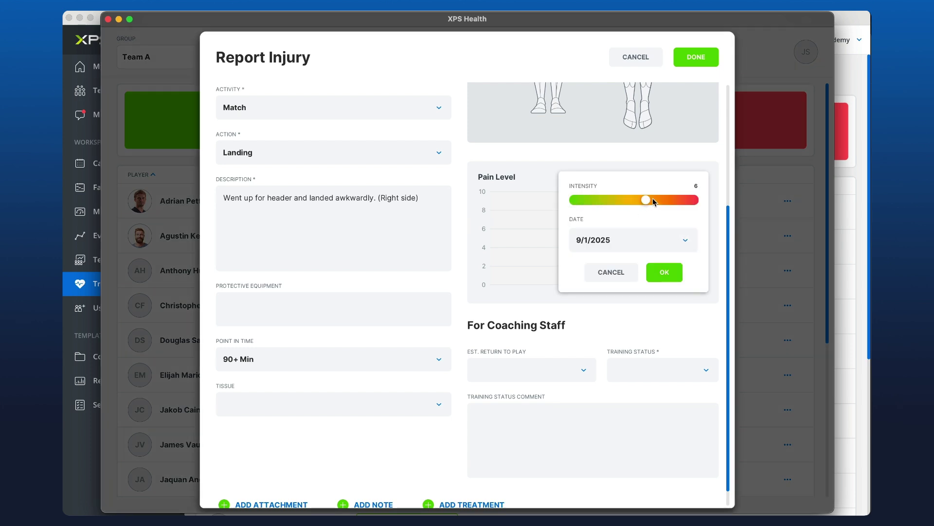
{"action": "left_click", "coordinate": [687, 241]}
{"action": "left_click", "coordinate": [645, 352]}
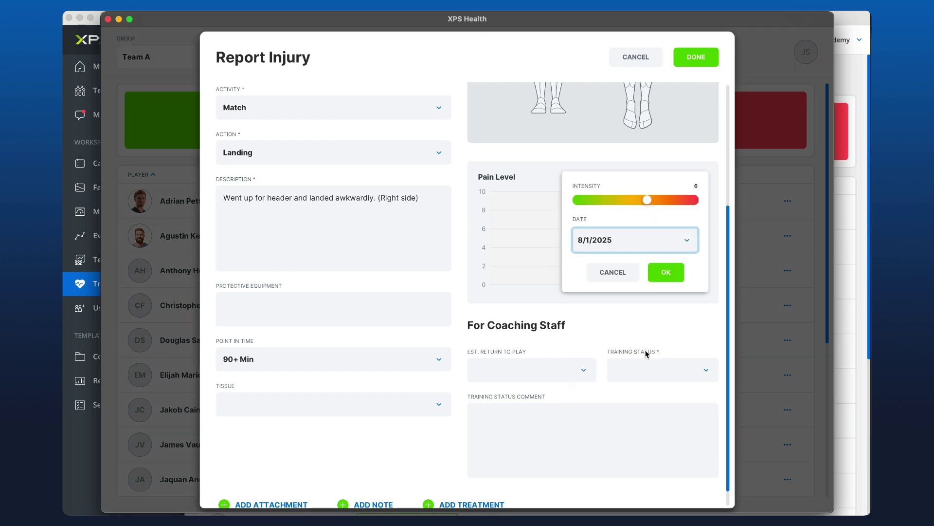
{"action": "left_click", "coordinate": [666, 272]}
{"action": "scroll", "coordinate": [557, 318], "scroll_direction": "down", "scroll_amount": 1}
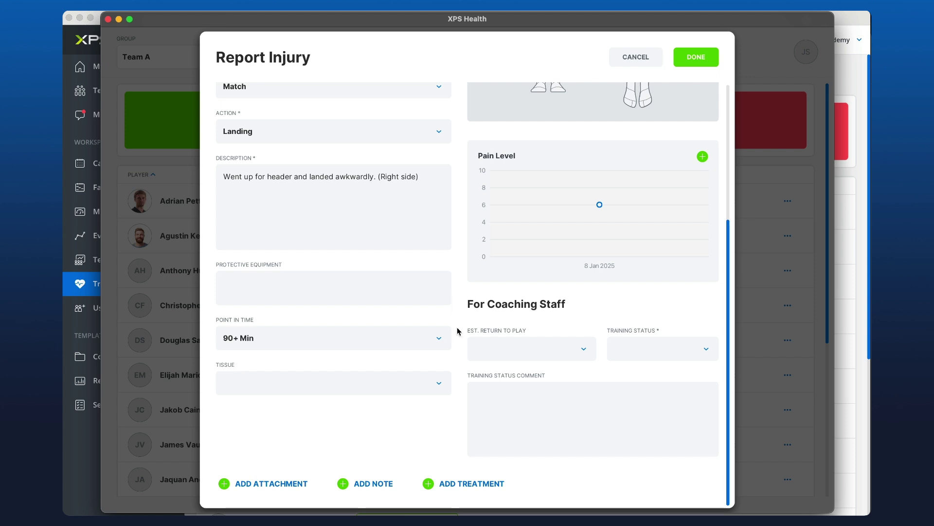
Set the estimated return to play to 30/6/2025.
{"action": "left_click", "coordinate": [586, 351]}
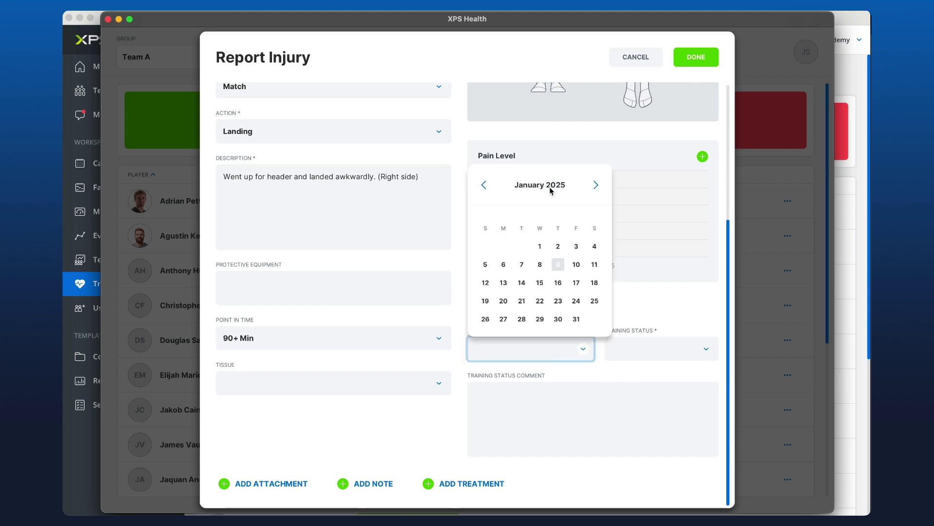
{"action": "left_click", "coordinate": [596, 185]}
{"action": "left_click", "coordinate": [596, 185]}
{"action": "left_click", "coordinate": [596, 185]}
{"action": "left_click", "coordinate": [596, 185]}
{"action": "left_click", "coordinate": [596, 185]}
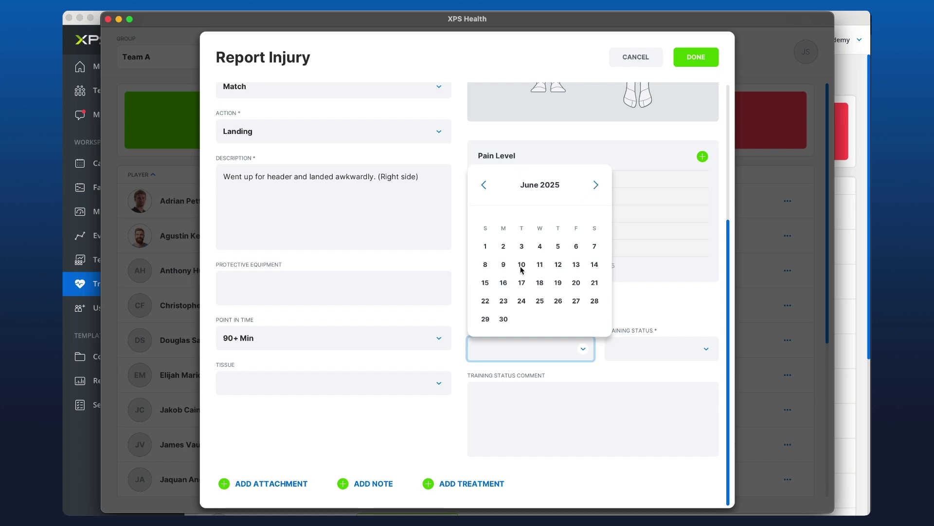
{"action": "left_click", "coordinate": [505, 320]}
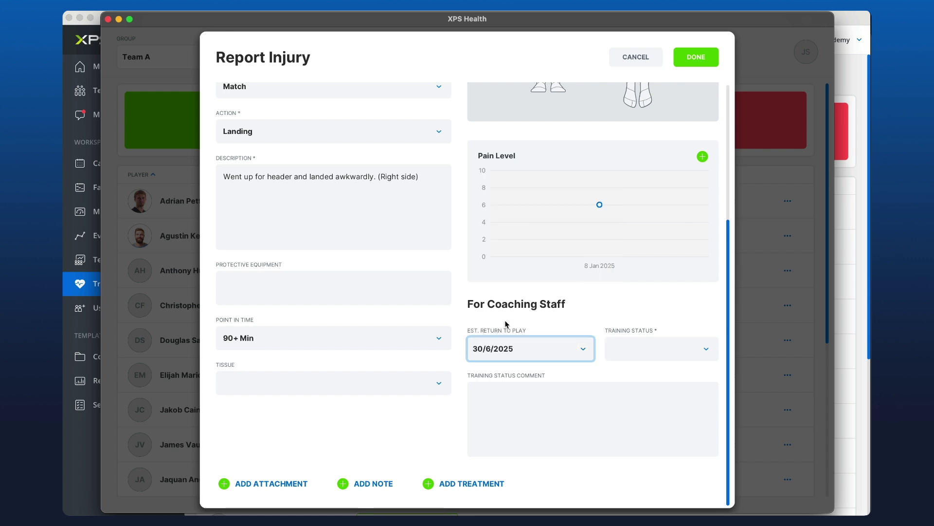
Set training status to Unavailable with comment 'ACL Rupture (Right Knee) 6+months'.
{"action": "left_click", "coordinate": [705, 349]}
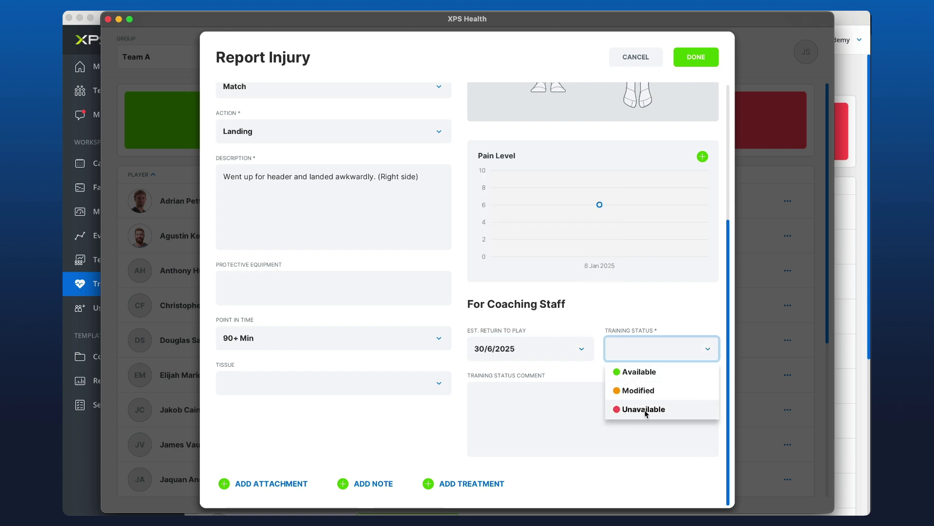
{"action": "left_click", "coordinate": [643, 410]}
{"action": "left_click", "coordinate": [541, 411]}
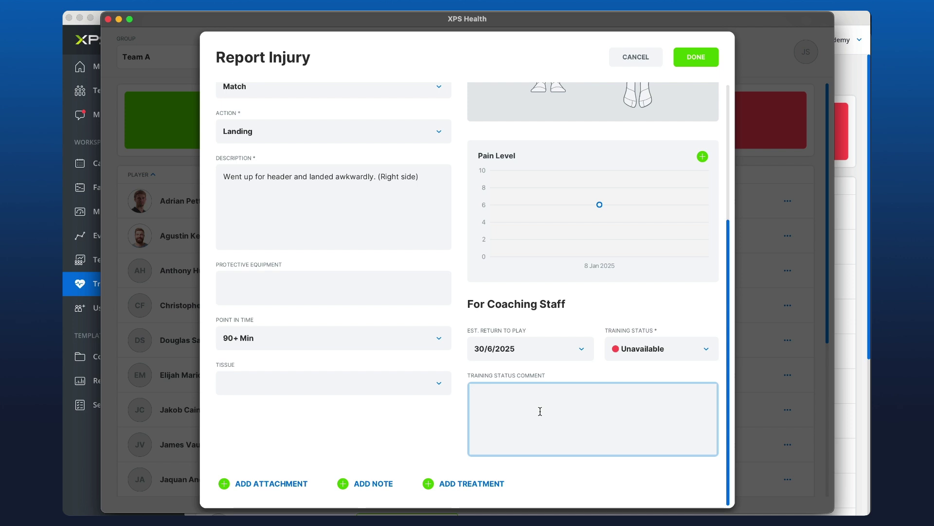
{"action": "type", "text": "ACL Rupture (Right Knee) 6+months"}
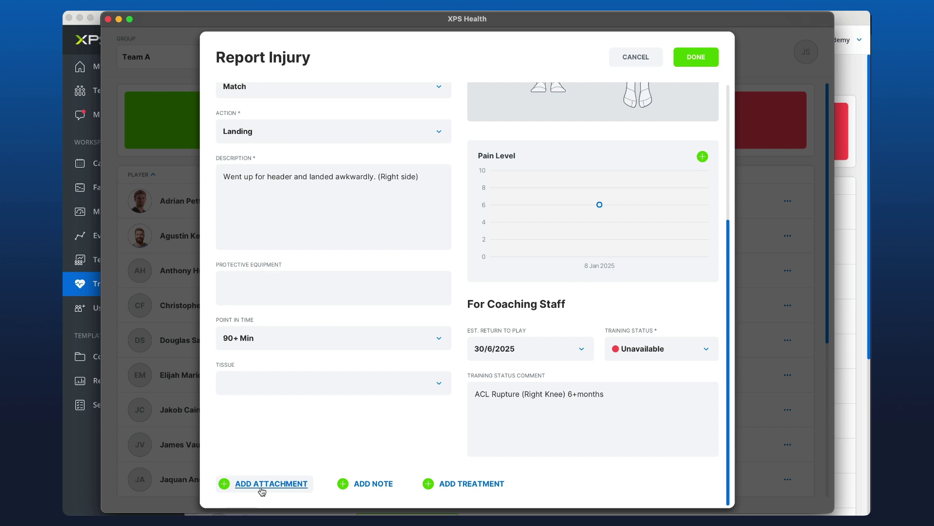
{"action": "left_click", "coordinate": [262, 485]}
Dismiss the file attachment and a new note without saving anything.
{"action": "left_click", "coordinate": [606, 364]}
{"action": "left_click", "coordinate": [371, 487]}
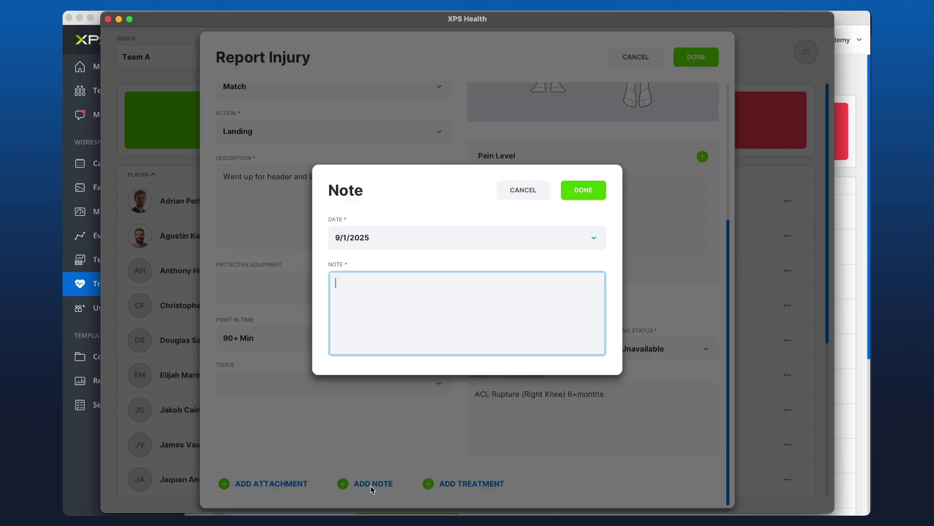
{"action": "left_click", "coordinate": [523, 190]}
Start a treatment report with type Medication and inspect the administration routes.
{"action": "left_click", "coordinate": [466, 484]}
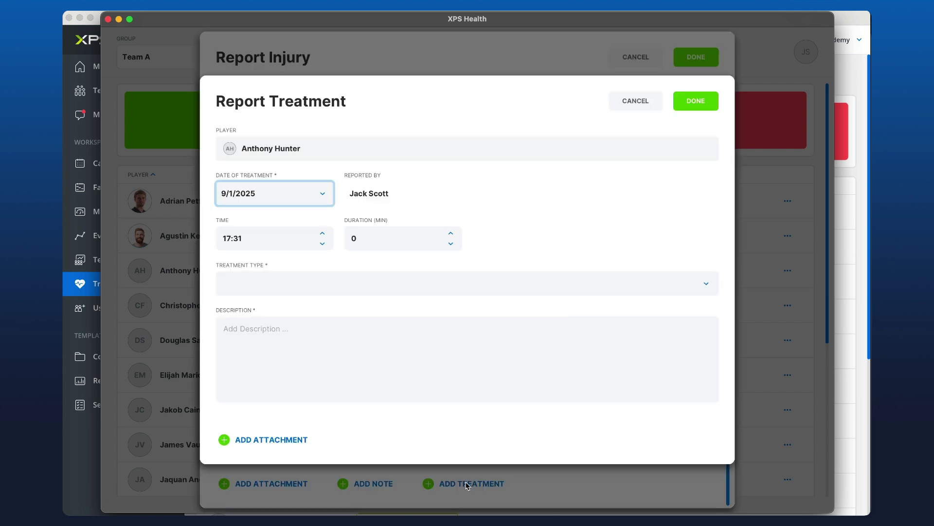
{"action": "left_click", "coordinate": [268, 286]}
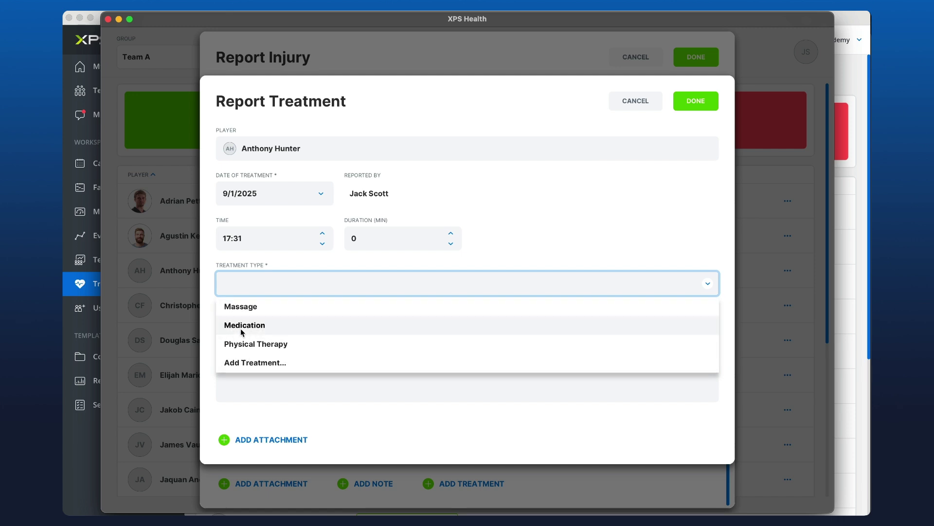
{"action": "left_click", "coordinate": [244, 363]}
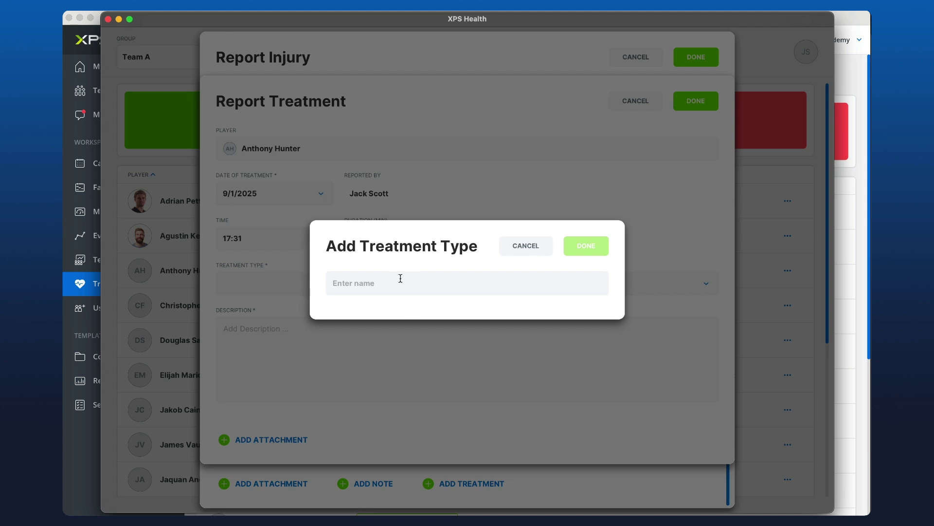
{"action": "left_click", "coordinate": [503, 250]}
{"action": "left_click", "coordinate": [249, 285]}
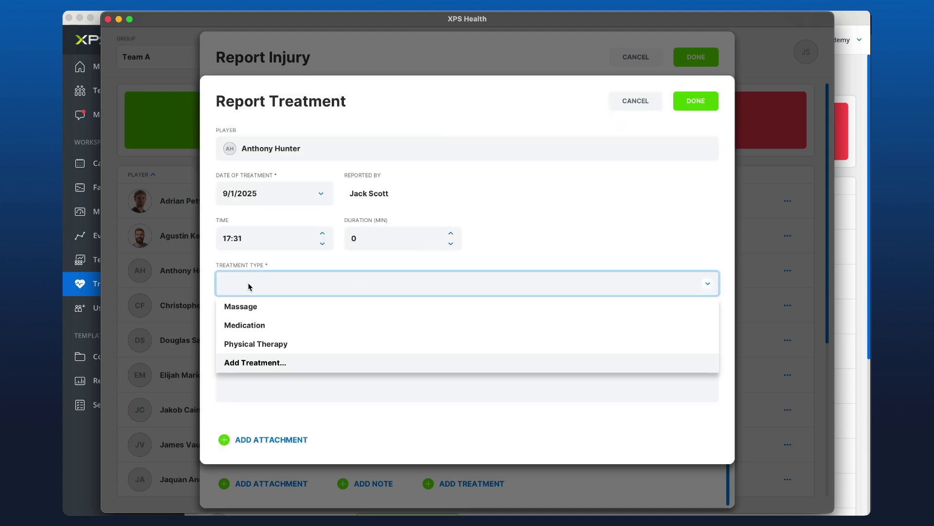
{"action": "left_click", "coordinate": [236, 327]}
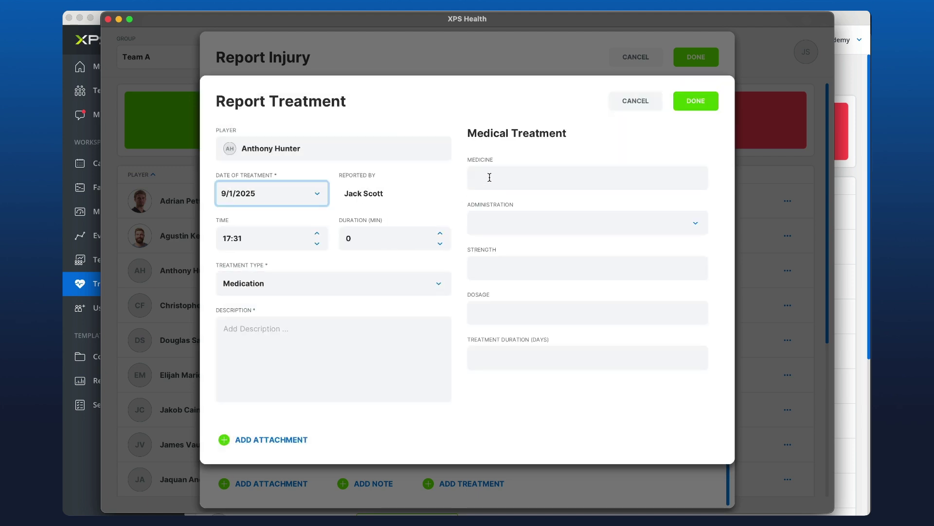
{"action": "left_click", "coordinate": [341, 338]}
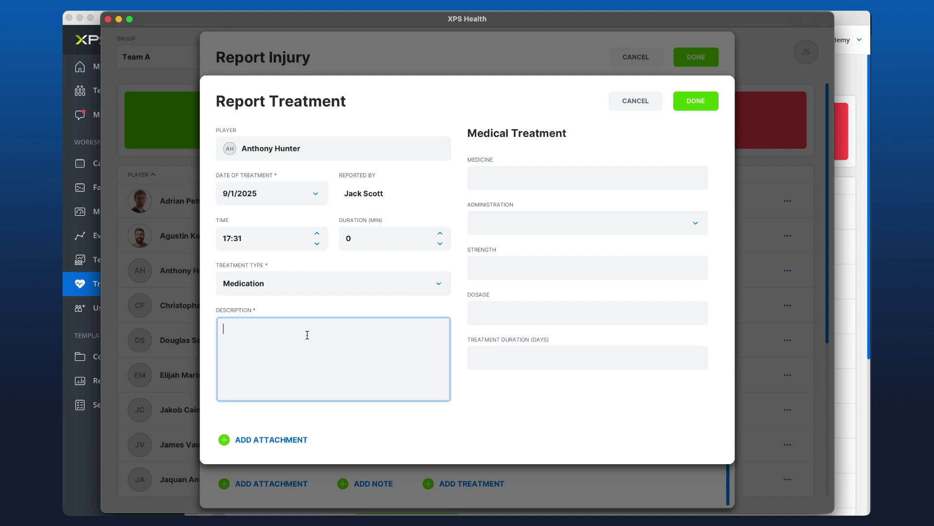
{"action": "left_click", "coordinate": [505, 180]}
{"action": "left_click", "coordinate": [498, 224]}
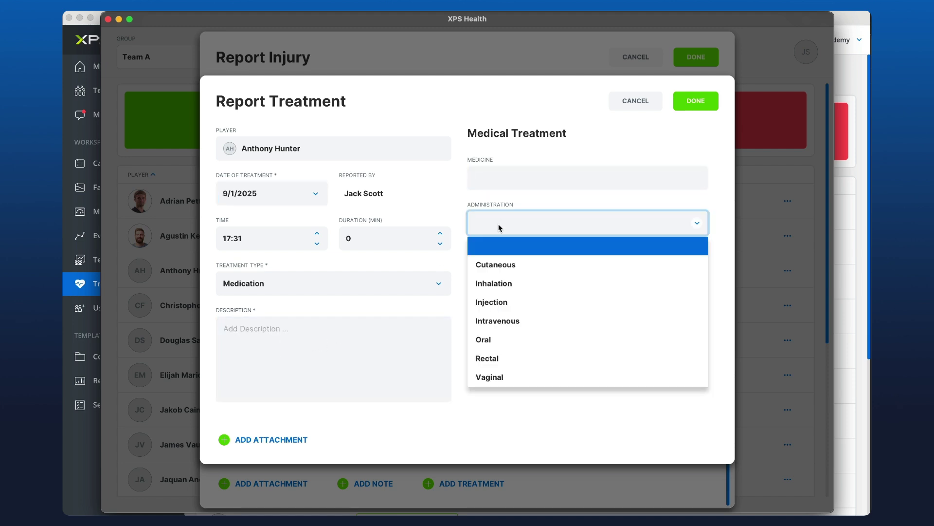
{"action": "left_click", "coordinate": [459, 211]}
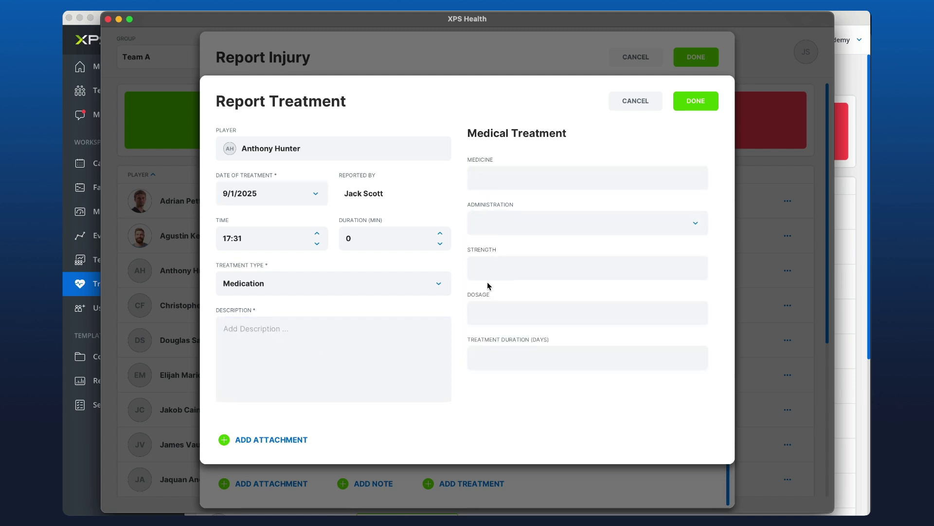
Save the ACL rupture injury report and pick two trainers and Red Sports Coach as recipients.
{"action": "key", "text": "Escape"}
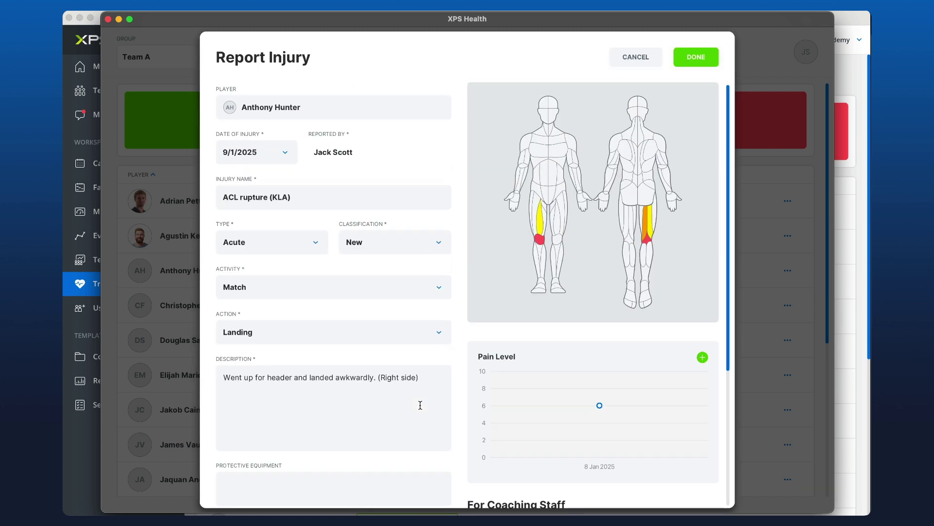
{"action": "left_click", "coordinate": [695, 63]}
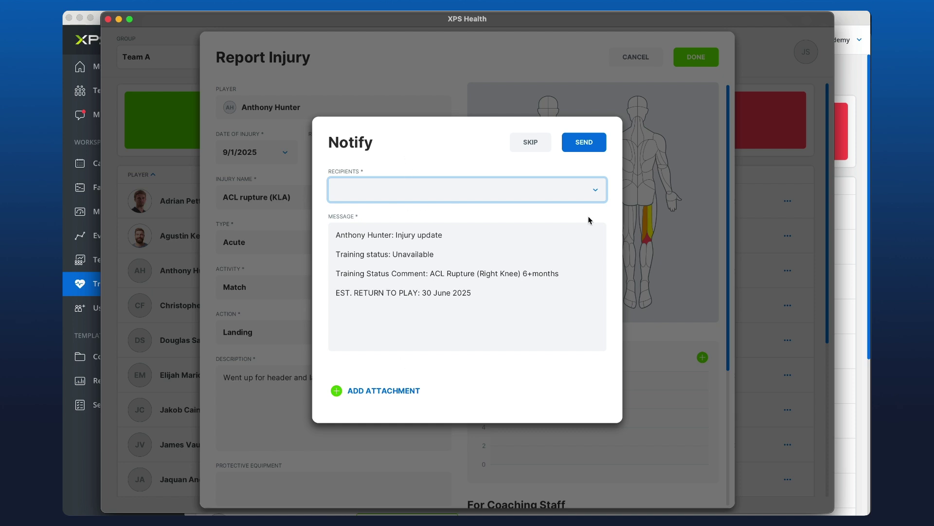
{"action": "left_click", "coordinate": [594, 191]}
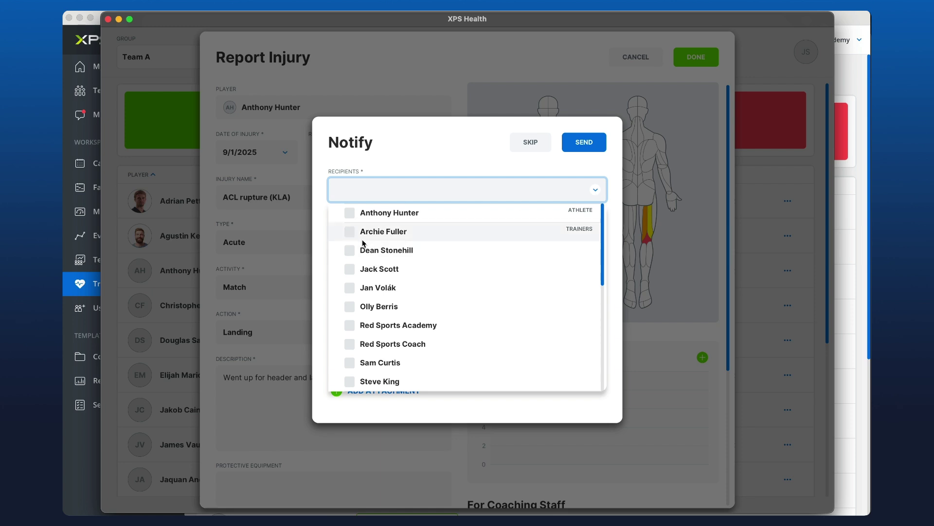
{"action": "left_click", "coordinate": [350, 268]}
{"action": "left_click", "coordinate": [350, 306]}
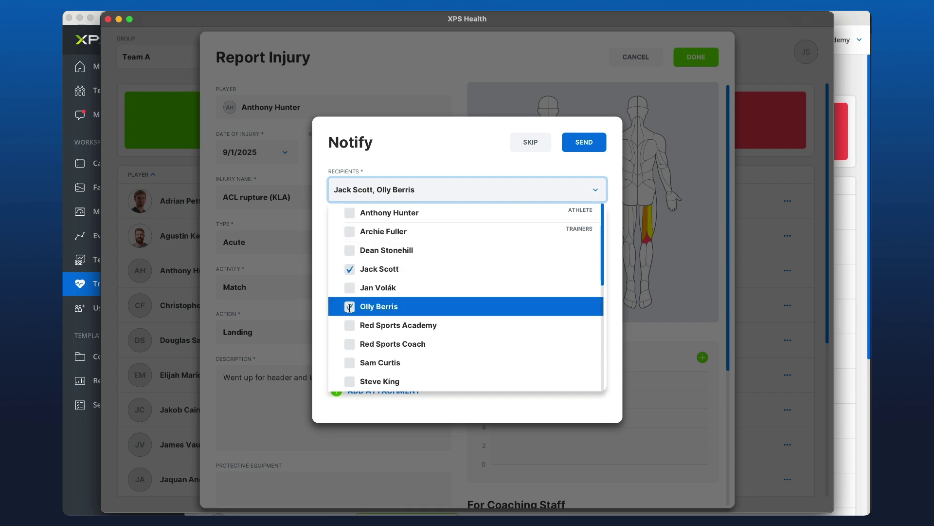
{"action": "left_click", "coordinate": [349, 344]}
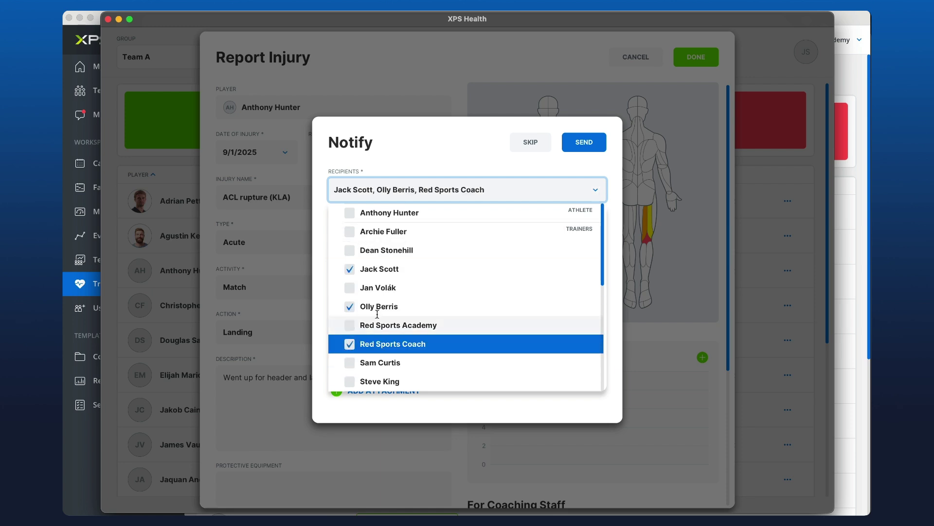
Send the injury update to those three staff recipients as a group chat.
{"action": "left_click", "coordinate": [350, 212]}
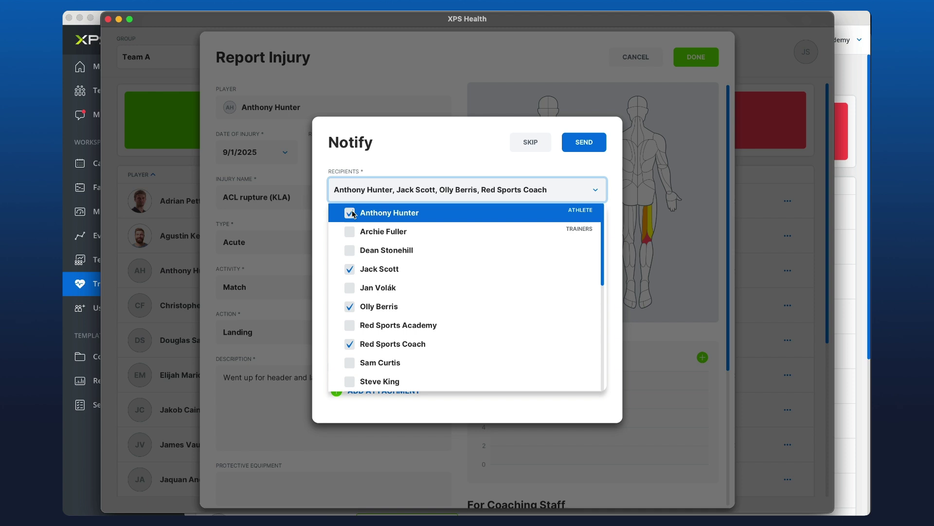
{"action": "left_click", "coordinate": [350, 213]}
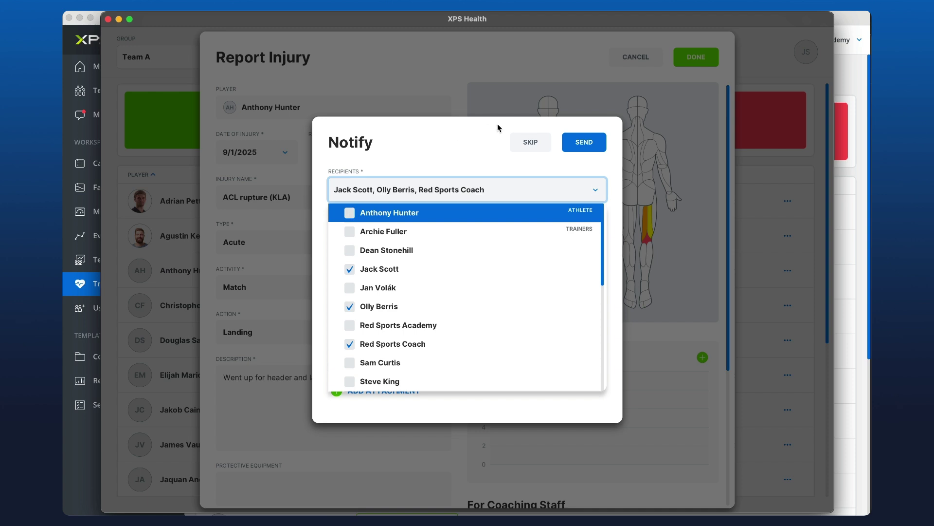
{"action": "left_click", "coordinate": [476, 152]}
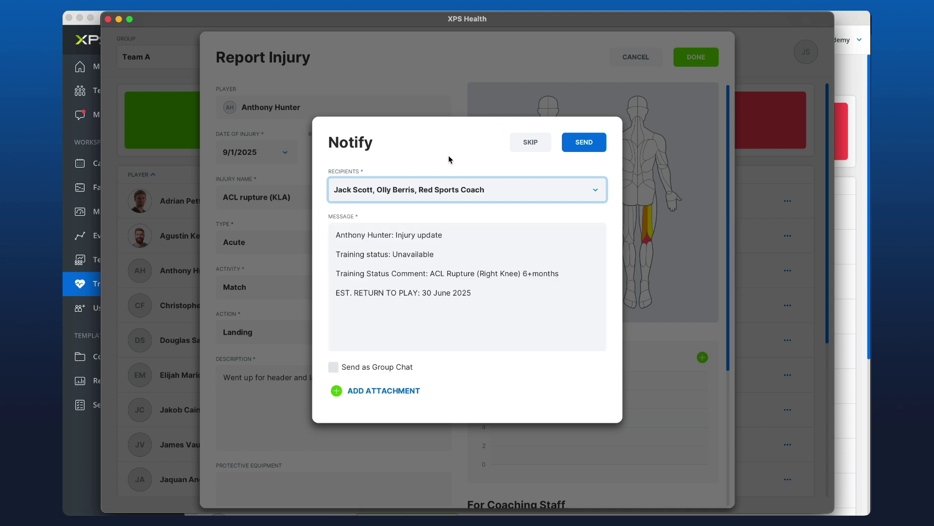
{"action": "left_click", "coordinate": [334, 367]}
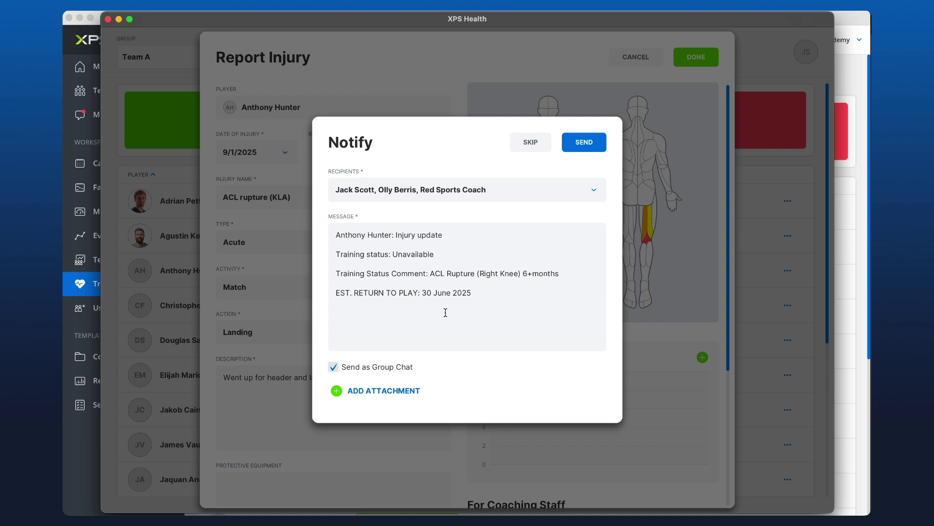
{"action": "left_click", "coordinate": [591, 149]}
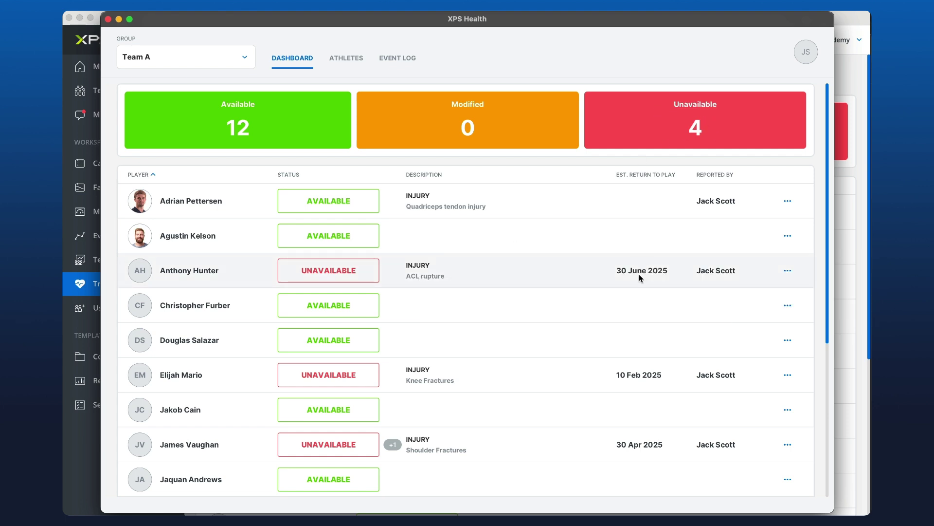
Open the athlete's ACL rupture record from the Athletes view, then return to the dashboard.
{"action": "mouse_move", "coordinate": [639, 277]}
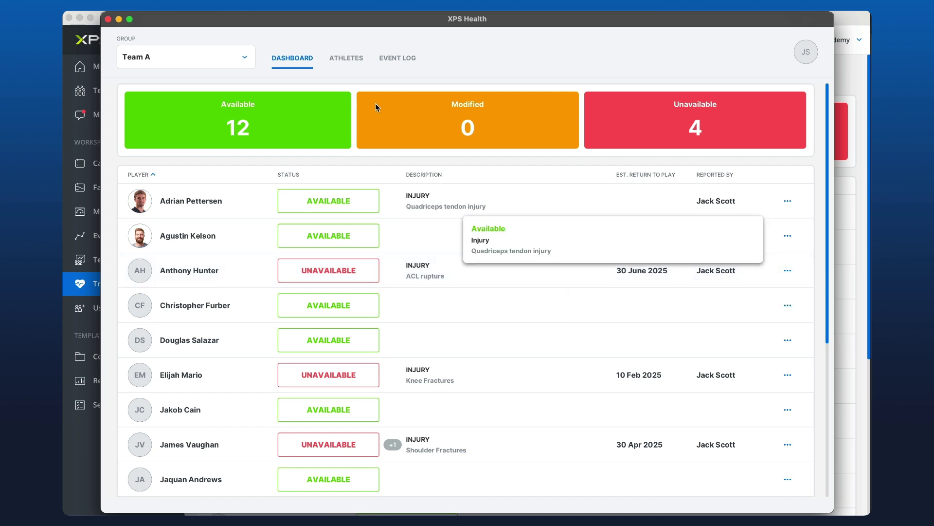
{"action": "left_click", "coordinate": [180, 271]}
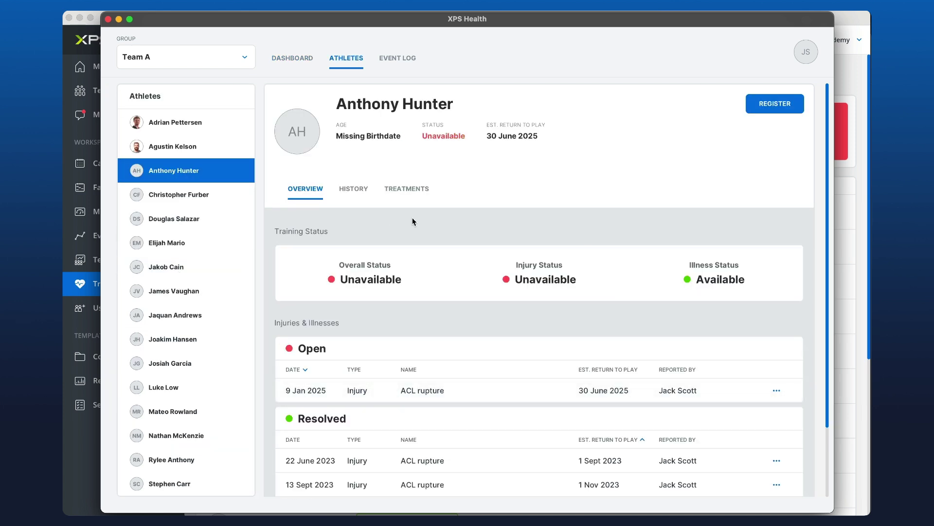
{"action": "scroll", "coordinate": [430, 322], "scroll_direction": "down", "scroll_amount": 2}
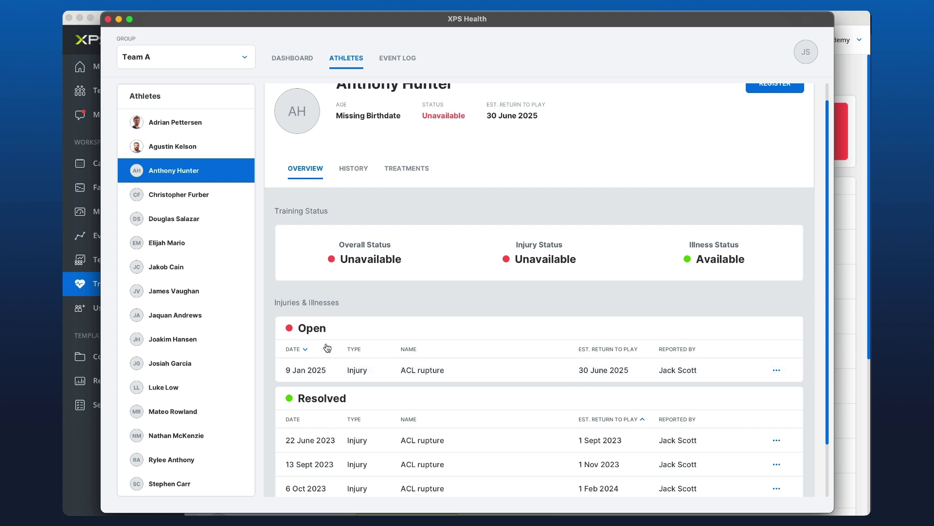
{"action": "left_click", "coordinate": [777, 371]}
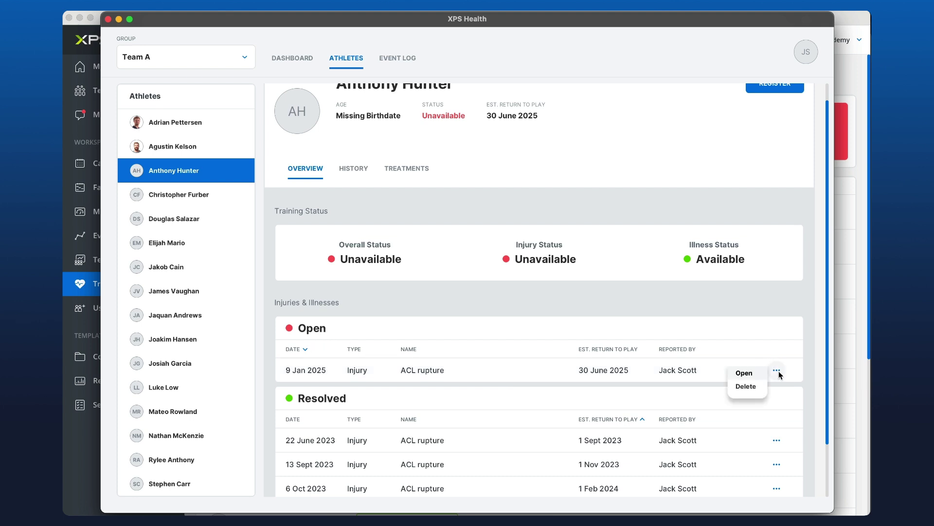
{"action": "left_click", "coordinate": [748, 375]}
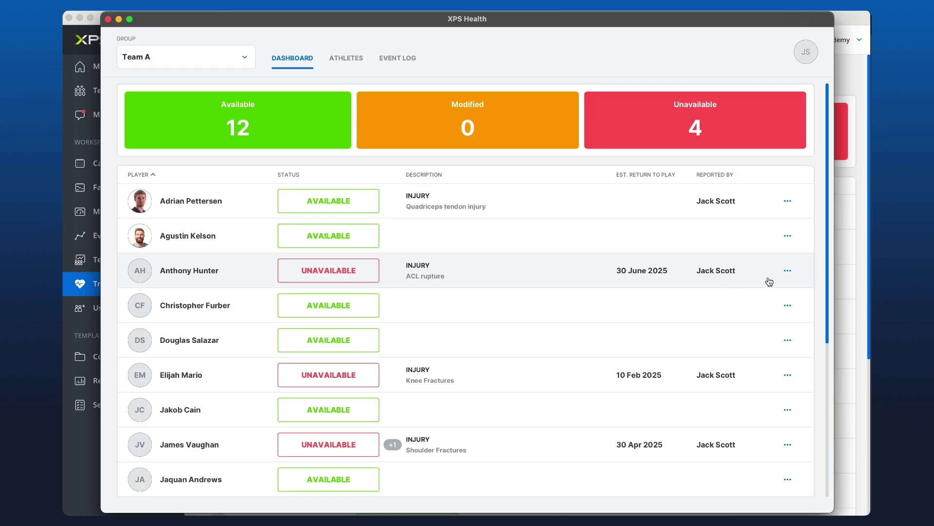
{"action": "left_click", "coordinate": [787, 270]}
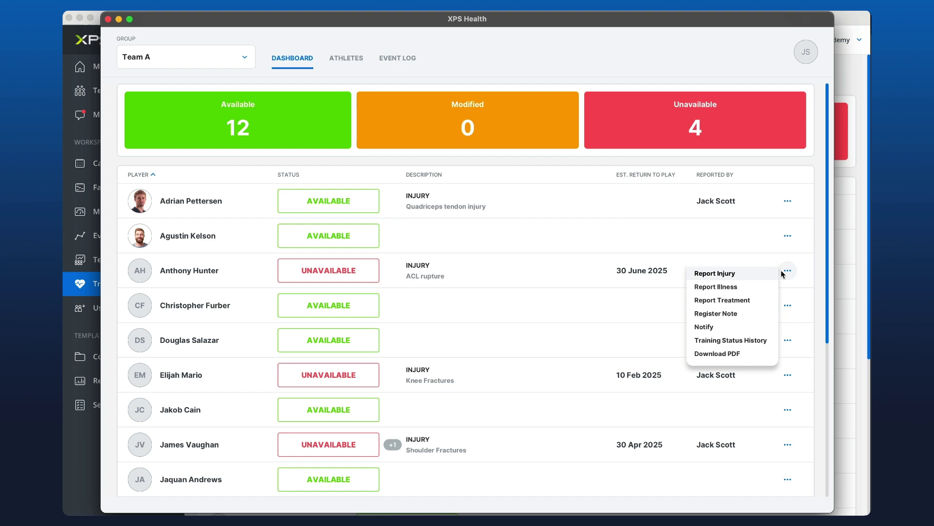
{"action": "left_click", "coordinate": [716, 287]}
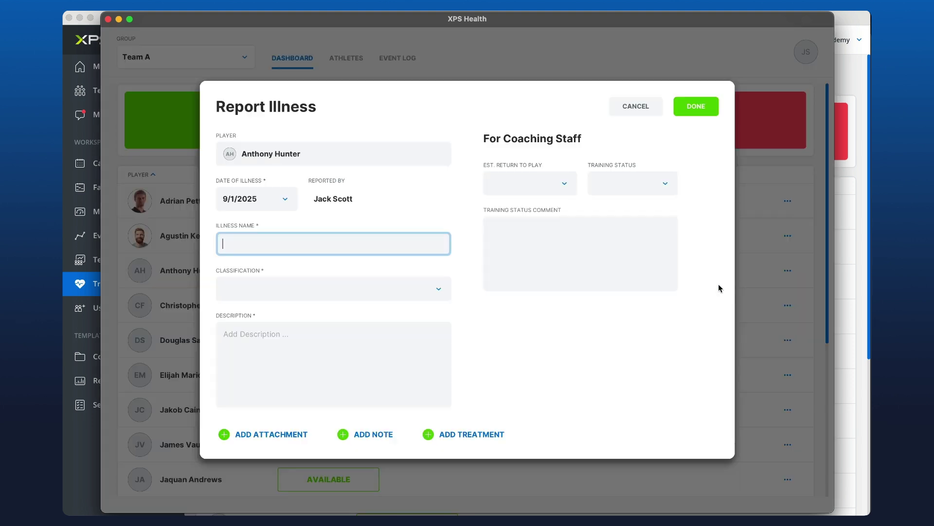
{"action": "left_click", "coordinate": [637, 106]}
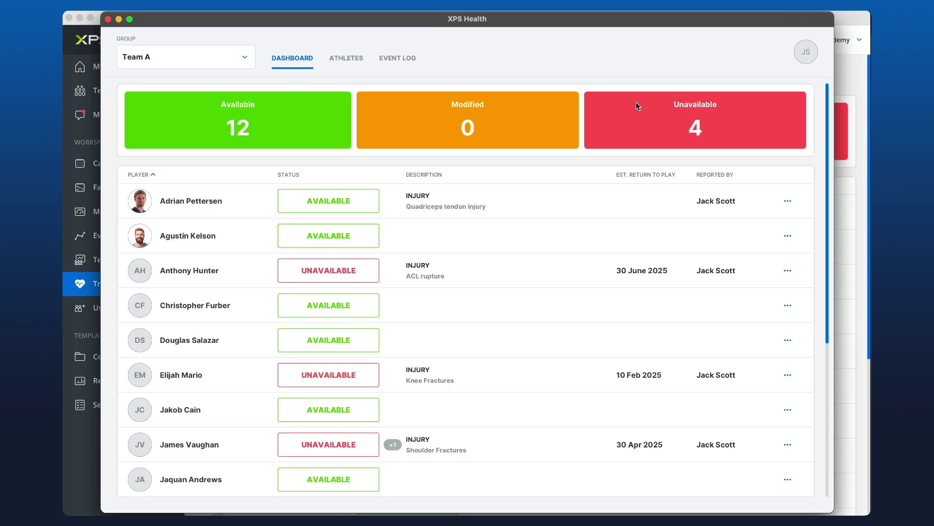
{"action": "left_click", "coordinate": [788, 270]}
{"action": "left_click", "coordinate": [722, 300]}
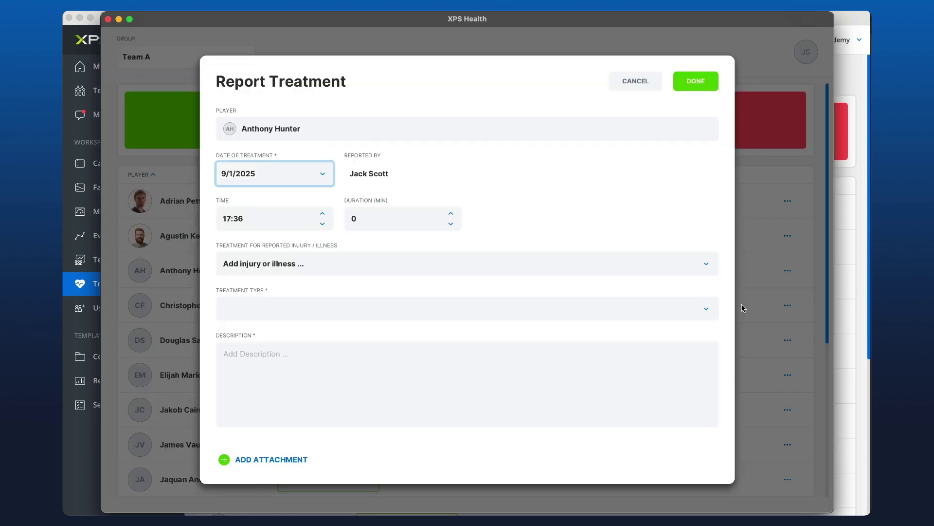
{"action": "left_click", "coordinate": [286, 267]}
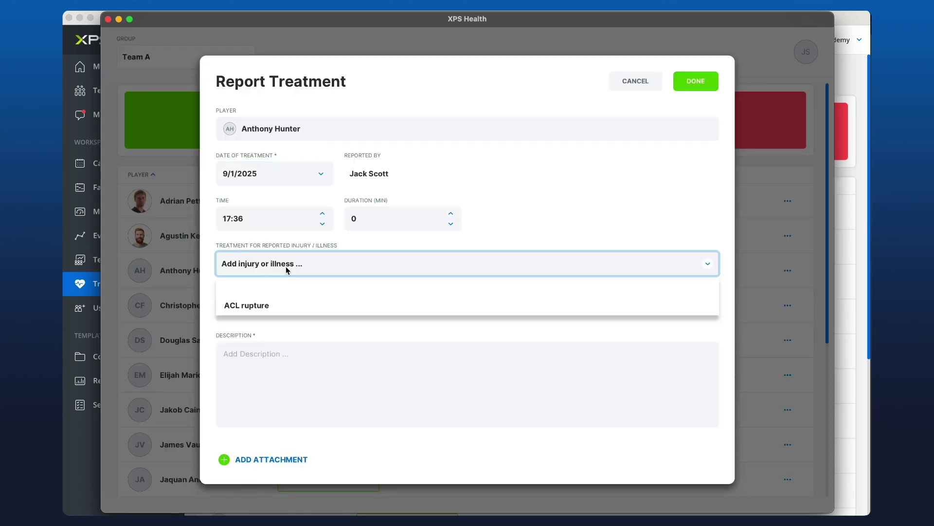
{"action": "left_click", "coordinate": [264, 309]}
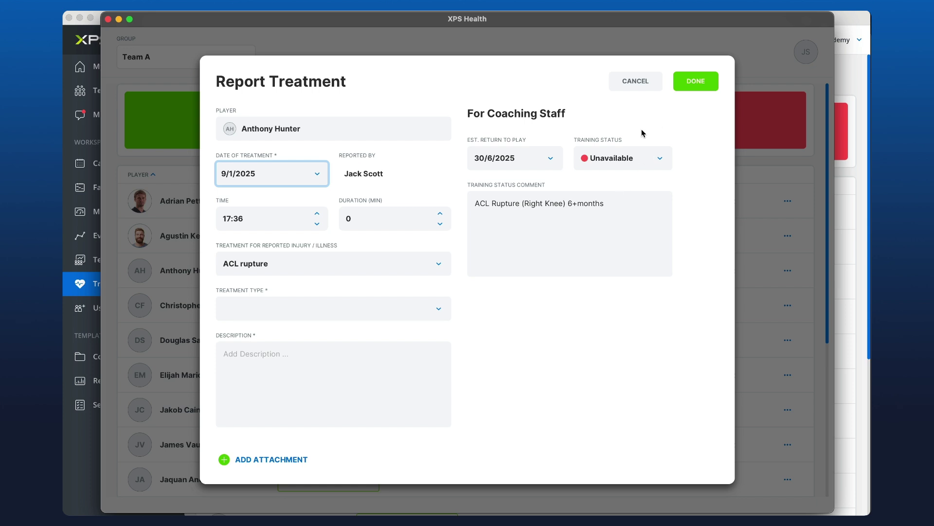
{"action": "left_click", "coordinate": [636, 81]}
{"action": "left_click", "coordinate": [787, 236]}
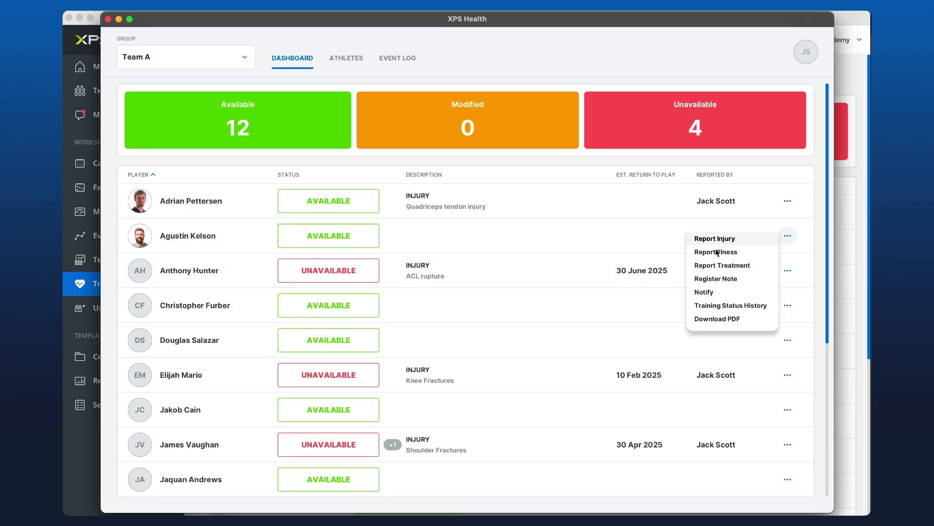
{"action": "left_click", "coordinate": [716, 280]}
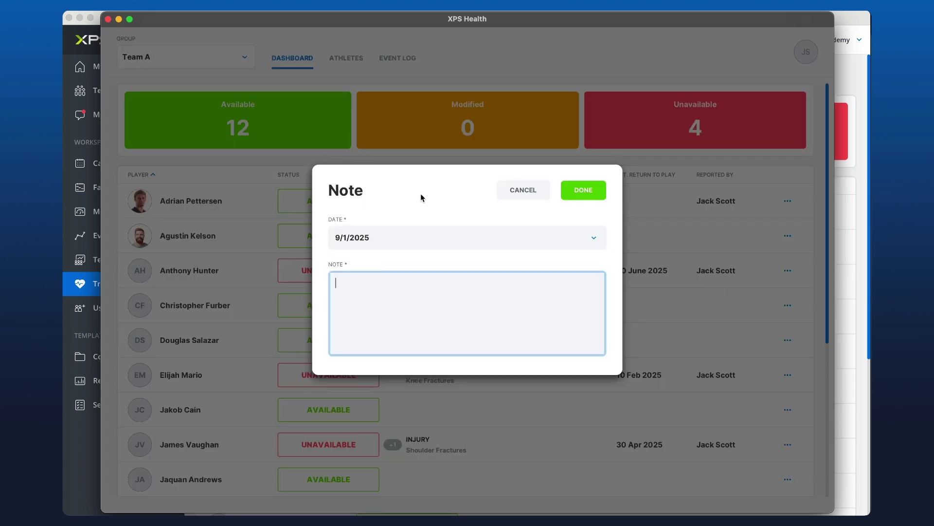
{"action": "left_click", "coordinate": [520, 191]}
{"action": "left_click", "coordinate": [787, 235]}
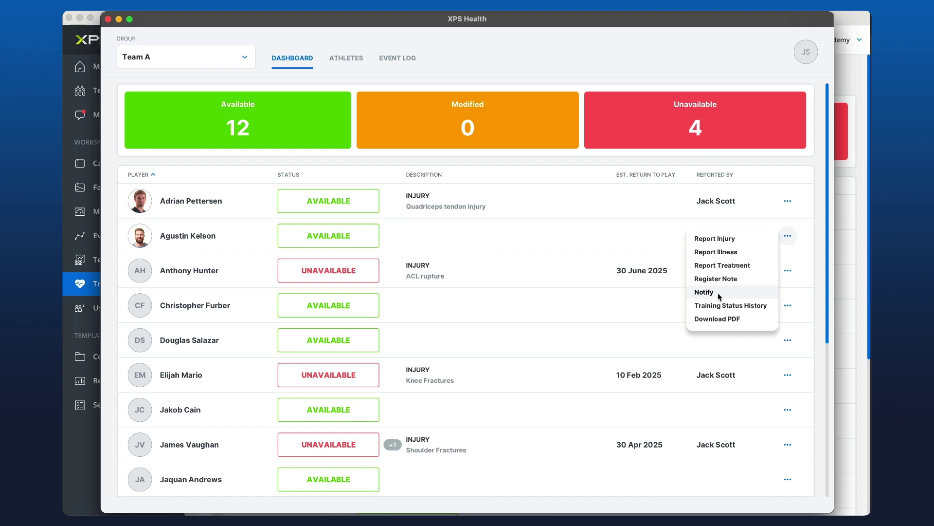
{"action": "left_click", "coordinate": [718, 293]}
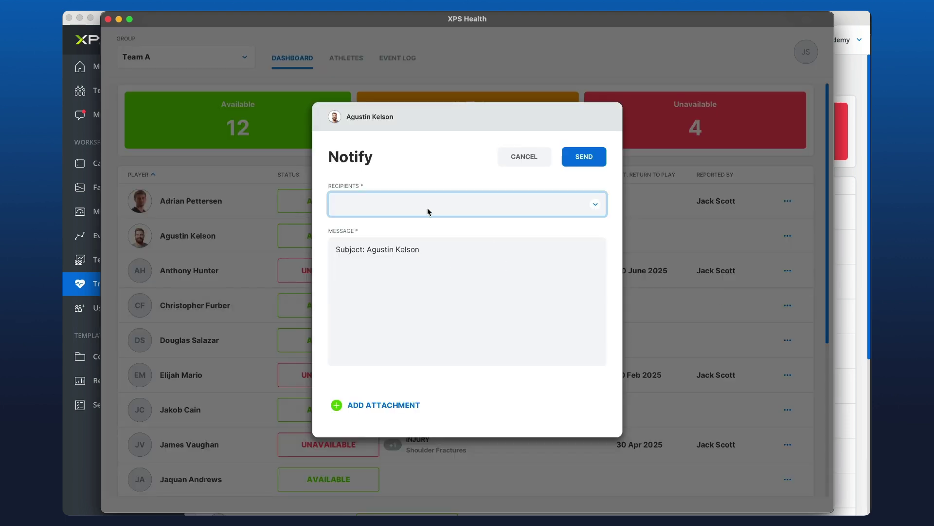
{"action": "left_click", "coordinate": [598, 205]}
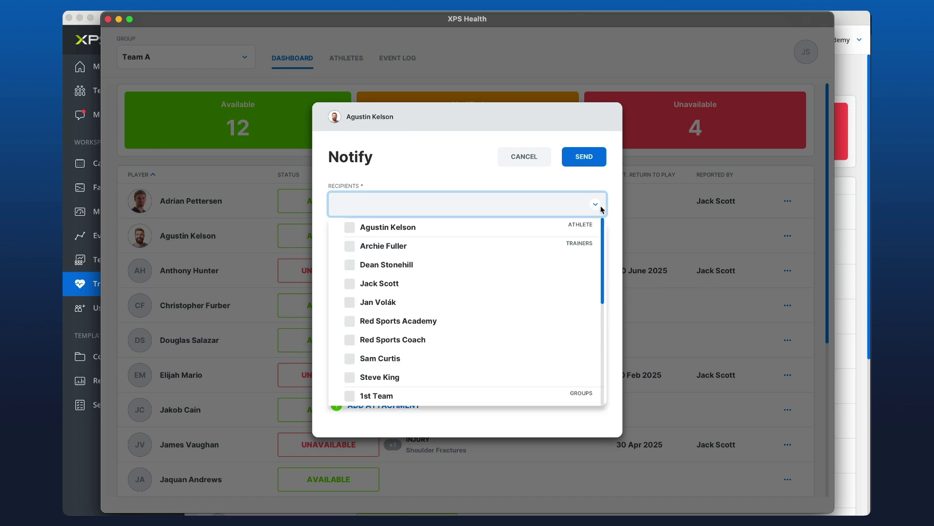
{"action": "scroll", "coordinate": [353, 266], "scroll_direction": "down", "scroll_amount": 5}
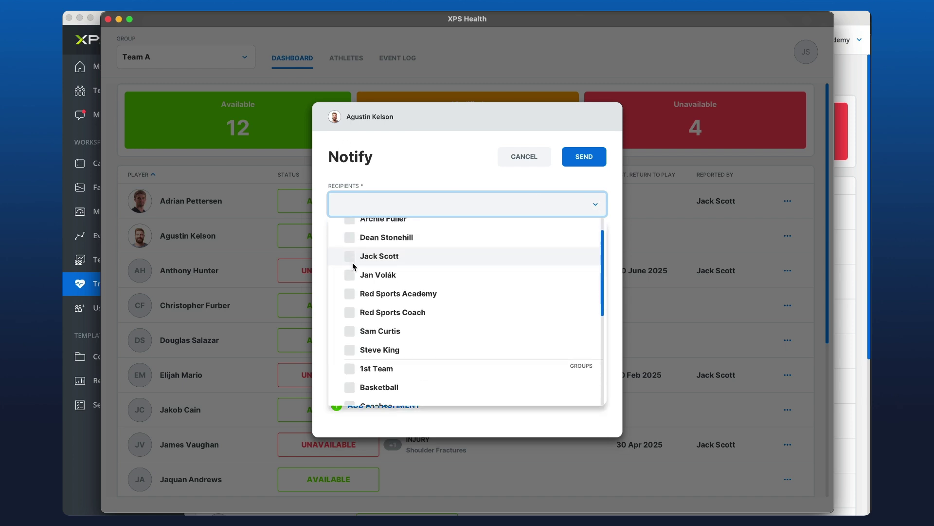
{"action": "scroll", "coordinate": [359, 311], "scroll_direction": "up", "scroll_amount": 5}
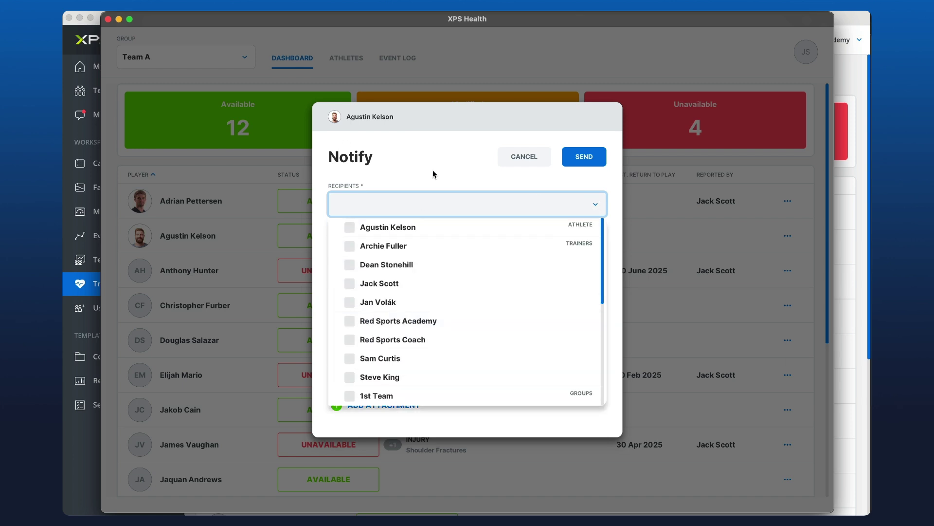
{"action": "left_click", "coordinate": [434, 170]}
{"action": "left_click", "coordinate": [422, 276]}
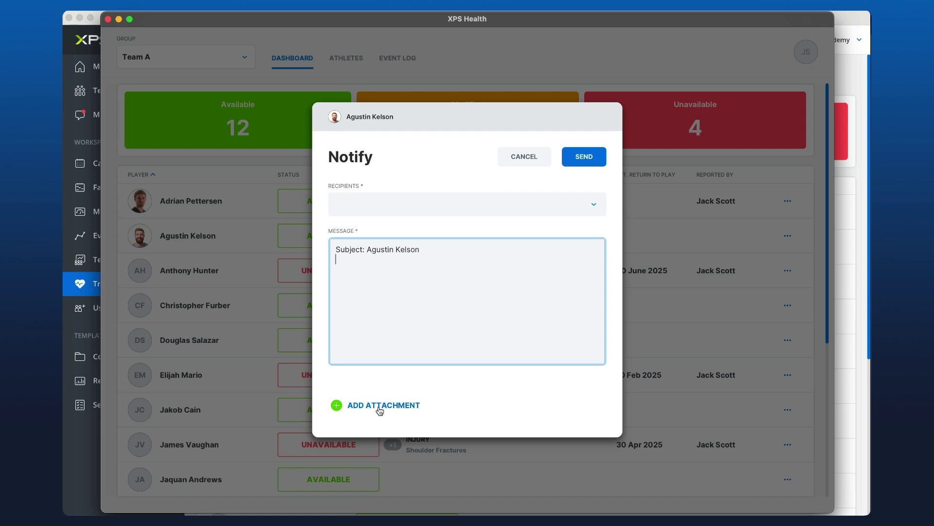
{"action": "left_click", "coordinate": [519, 157]}
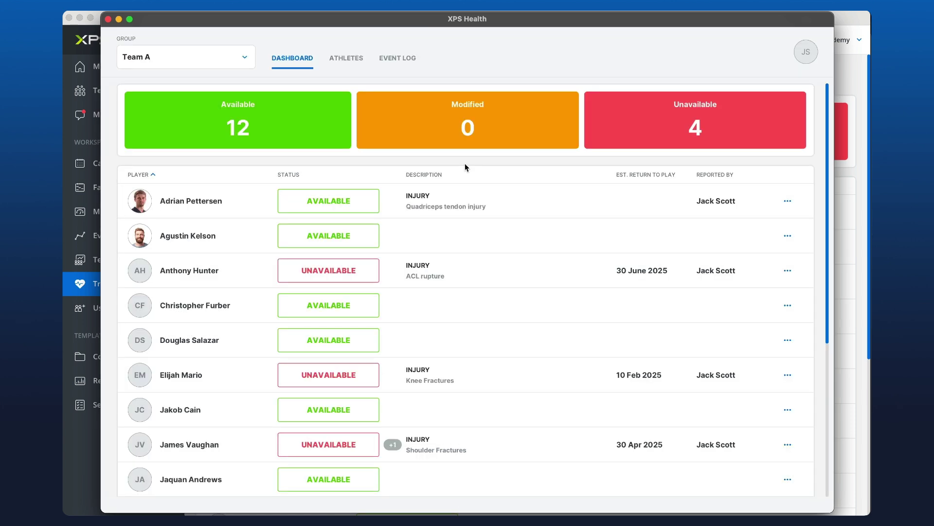
{"action": "left_click", "coordinate": [788, 201]}
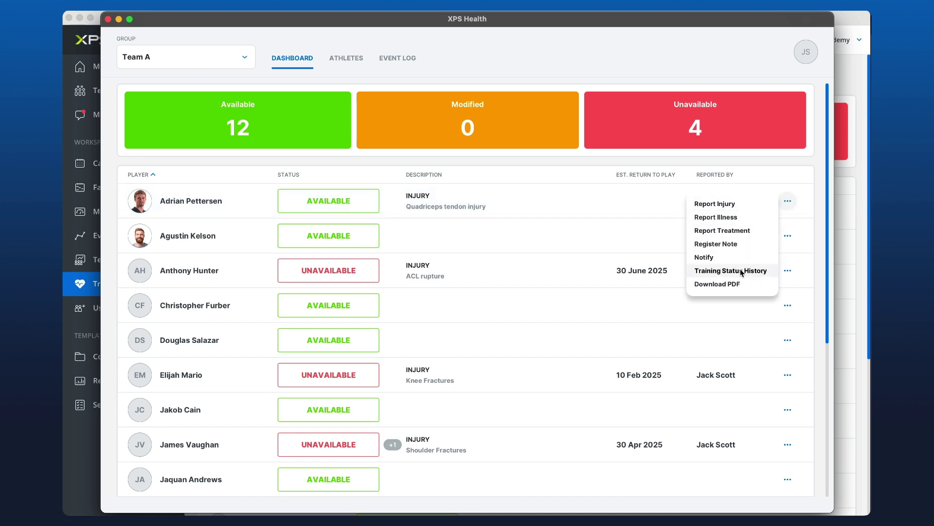
{"action": "left_click", "coordinate": [726, 271]}
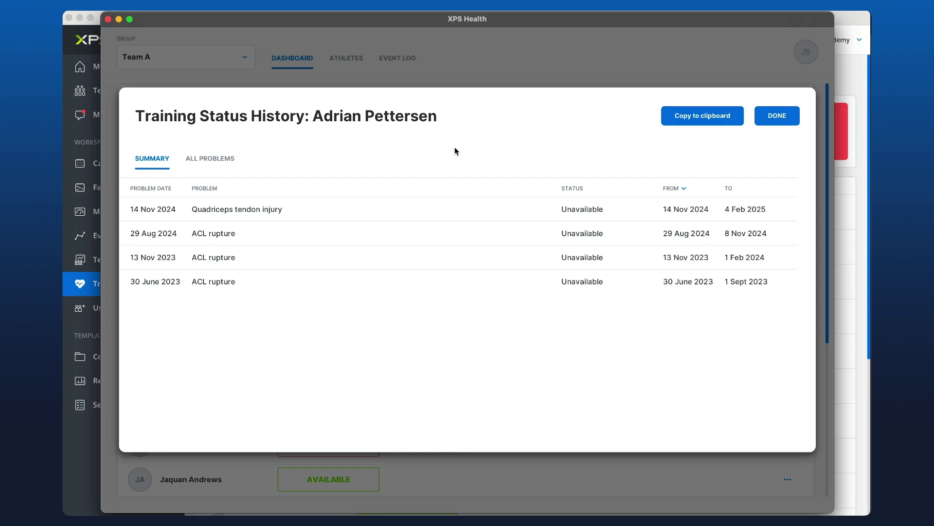
{"action": "left_click", "coordinate": [766, 118]}
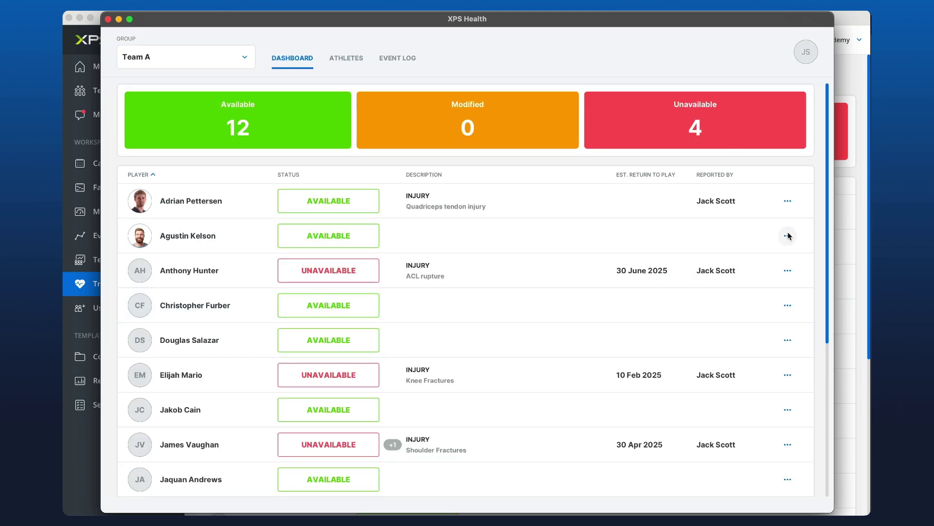
{"action": "left_click", "coordinate": [788, 201]}
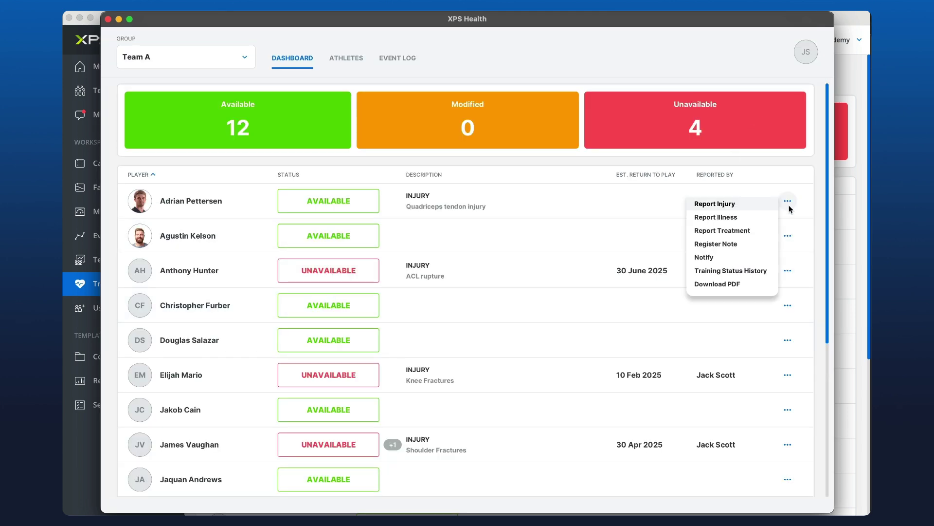
{"action": "left_click", "coordinate": [727, 285]}
{"action": "mouse_move", "coordinate": [739, 200]}
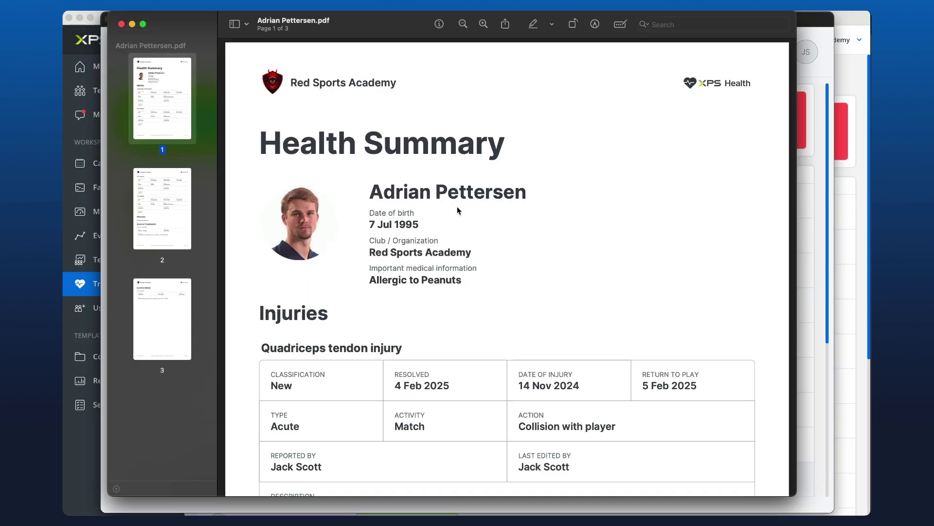
{"action": "scroll", "coordinate": [424, 209], "scroll_direction": "down", "scroll_amount": 3}
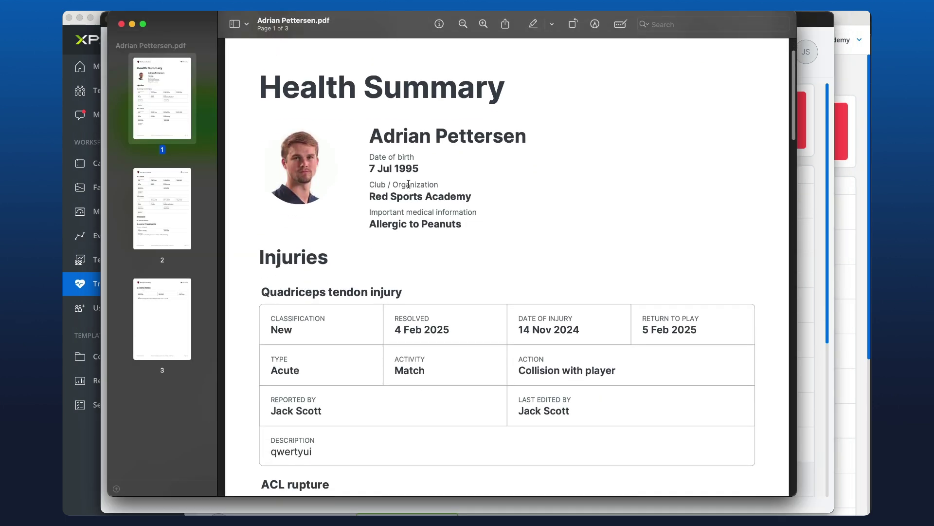
{"action": "scroll", "coordinate": [408, 184], "scroll_direction": "down", "scroll_amount": 4}
{"action": "left_click_drag", "start_coordinate": [370, 138], "coordinate": [460, 148]}
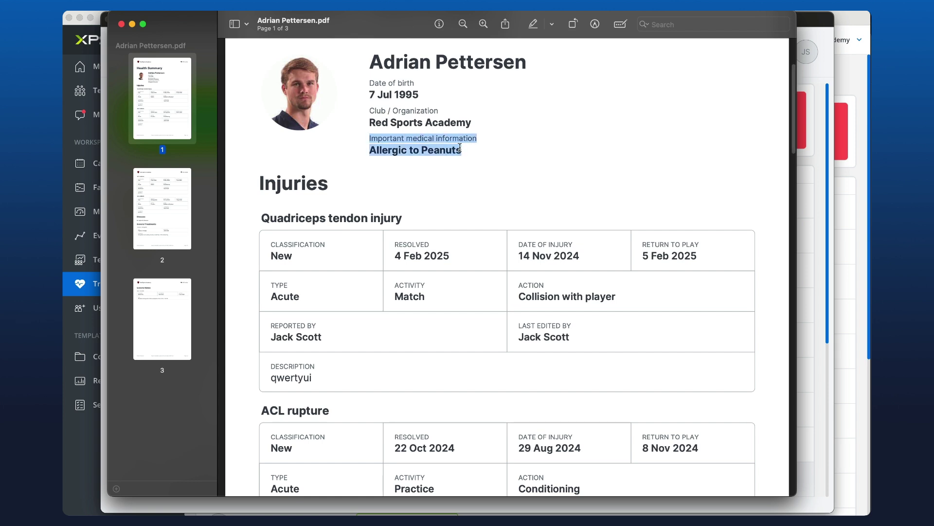
{"action": "left_click", "coordinate": [444, 210]}
{"action": "scroll", "coordinate": [440, 213], "scroll_direction": "down", "scroll_amount": 5}
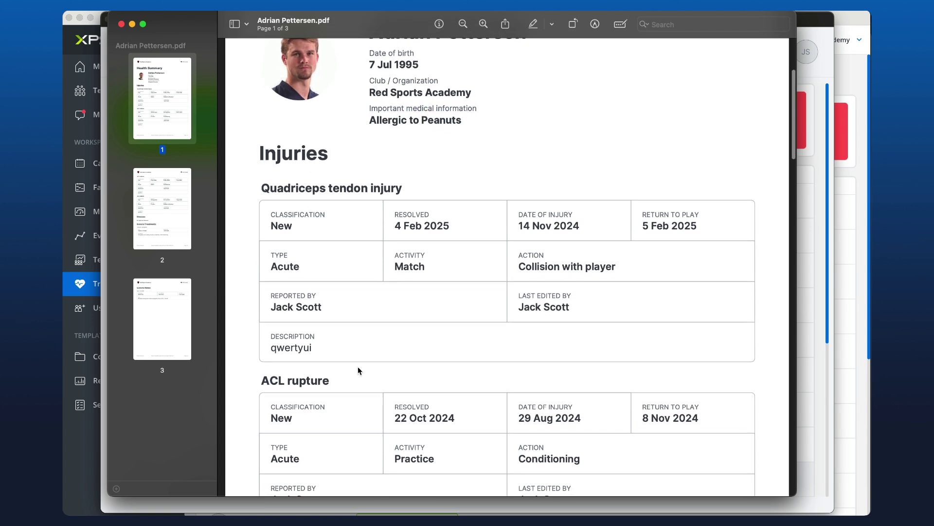
{"action": "scroll", "coordinate": [358, 370], "scroll_direction": "down", "scroll_amount": 20}
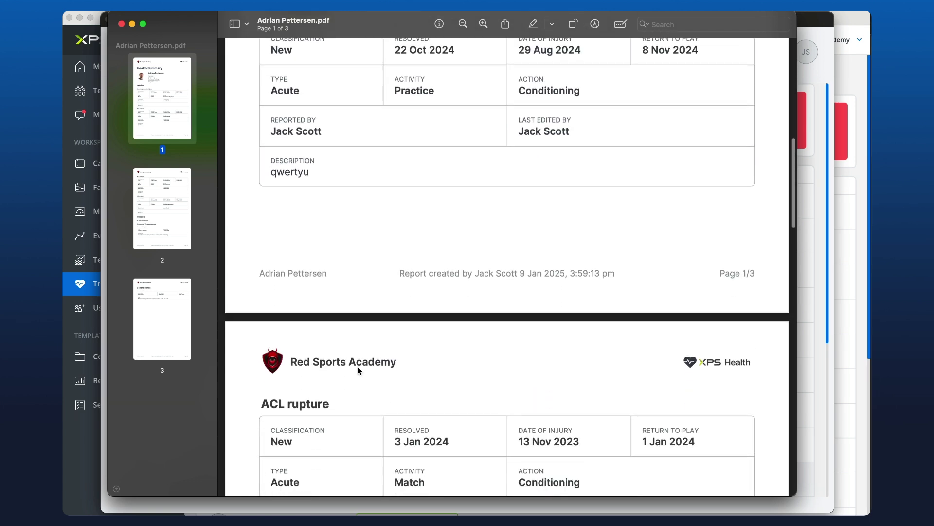
{"action": "scroll", "coordinate": [358, 370], "scroll_direction": "down", "scroll_amount": 17}
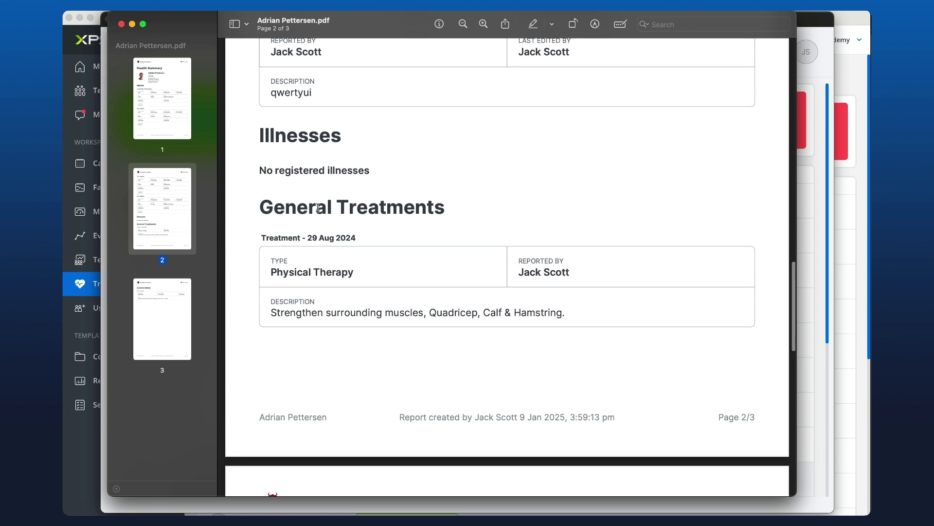
{"action": "scroll", "coordinate": [328, 283], "scroll_direction": "down", "scroll_amount": 10}
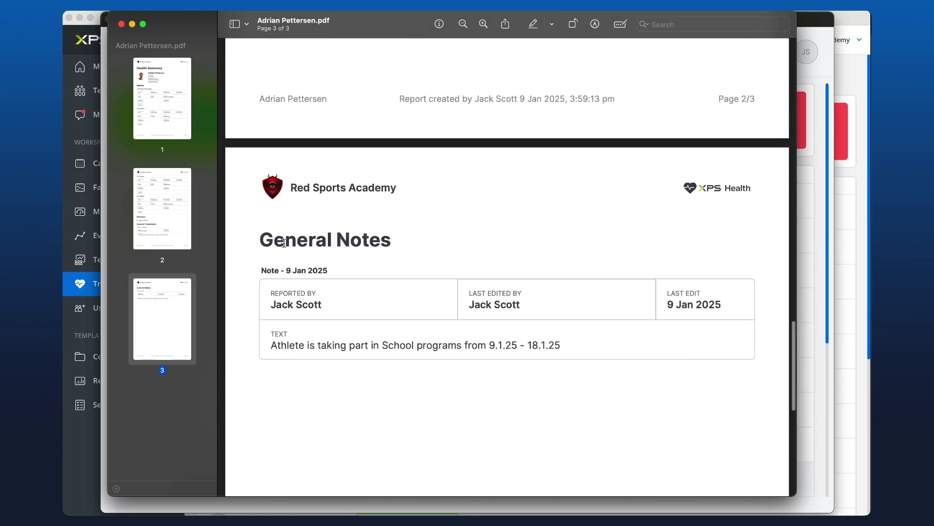
{"action": "key", "text": "super+w"}
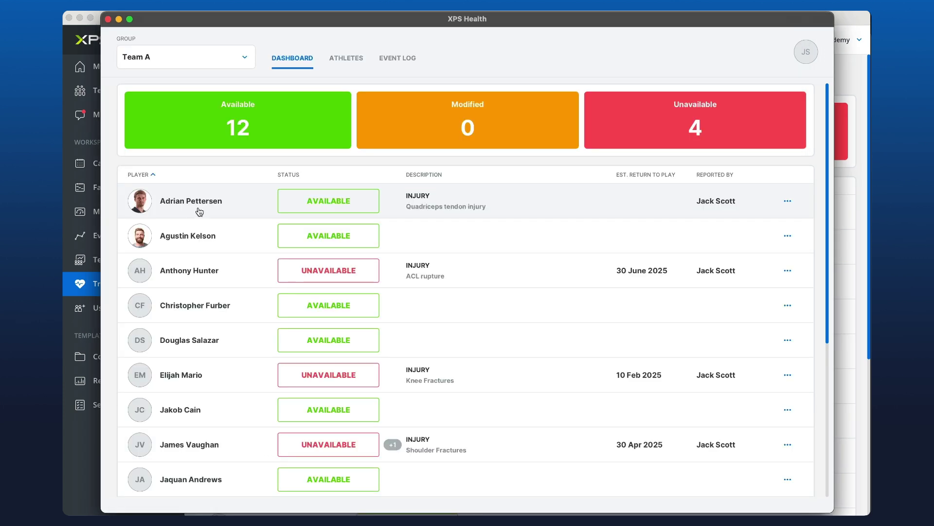
{"action": "left_click", "coordinate": [194, 202]}
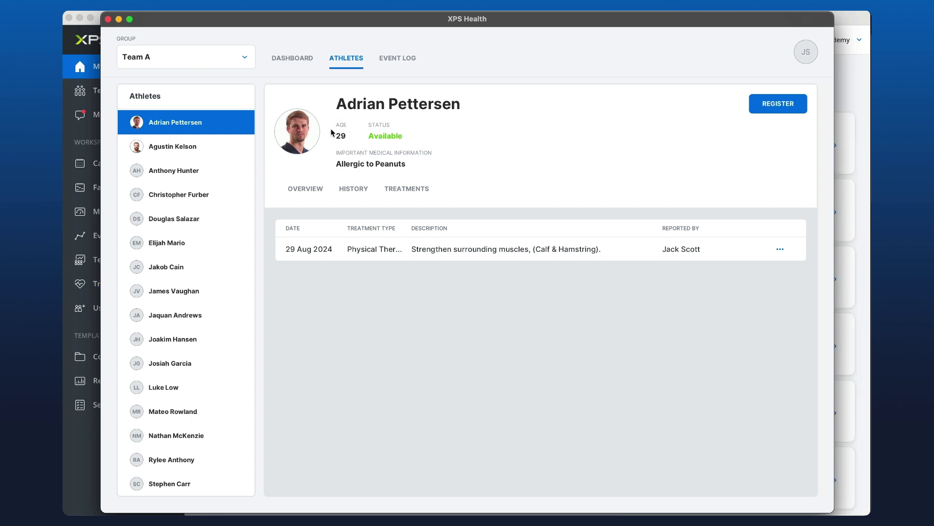
{"action": "left_click", "coordinate": [169, 245]}
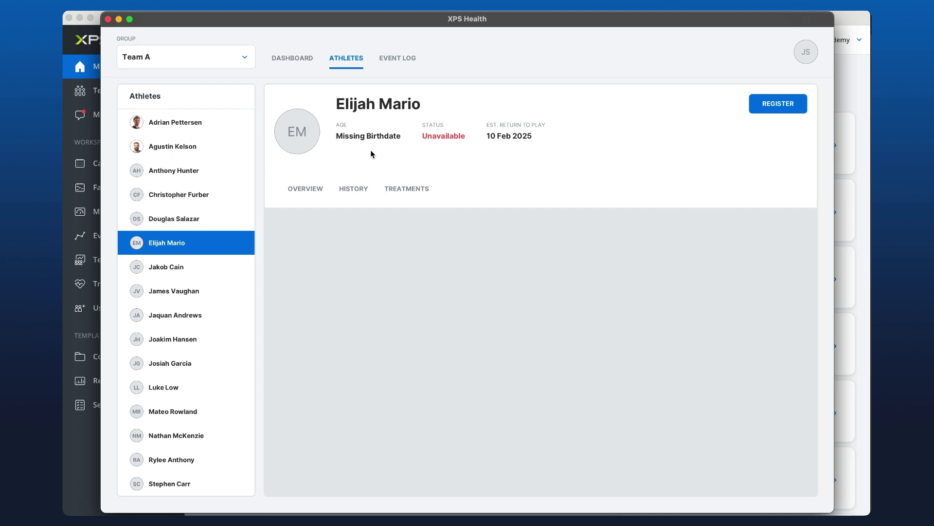
{"action": "left_click", "coordinate": [85, 77]}
{"action": "left_click", "coordinate": [99, 92]}
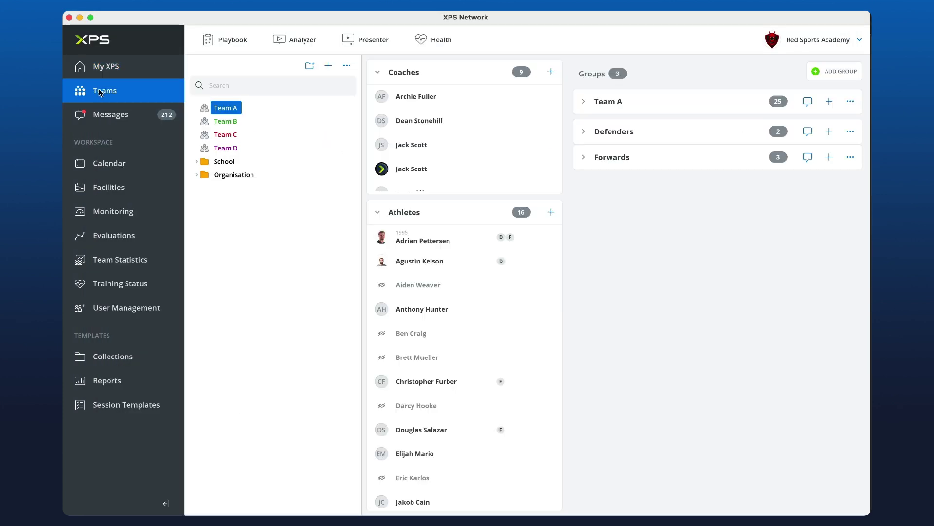
{"action": "mouse_move", "coordinate": [421, 228]}
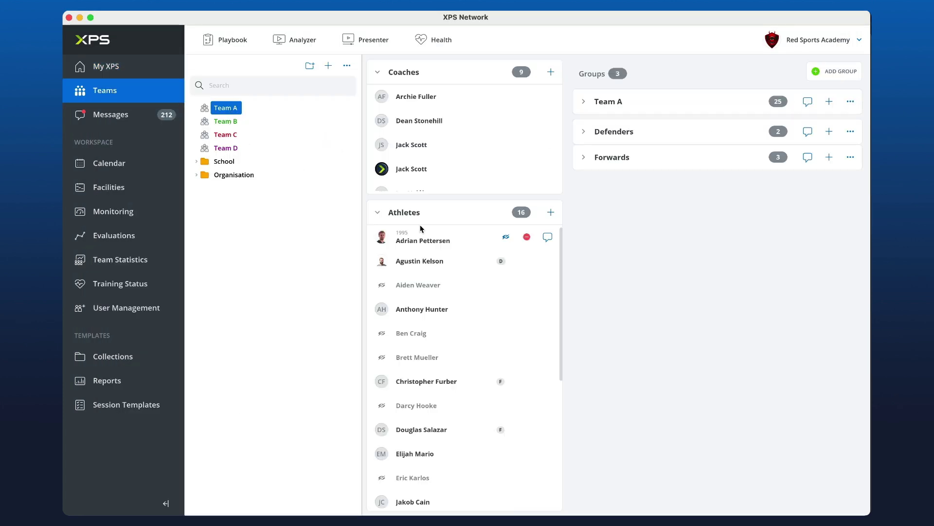
{"action": "scroll", "coordinate": [414, 343], "scroll_direction": "down", "scroll_amount": 3}
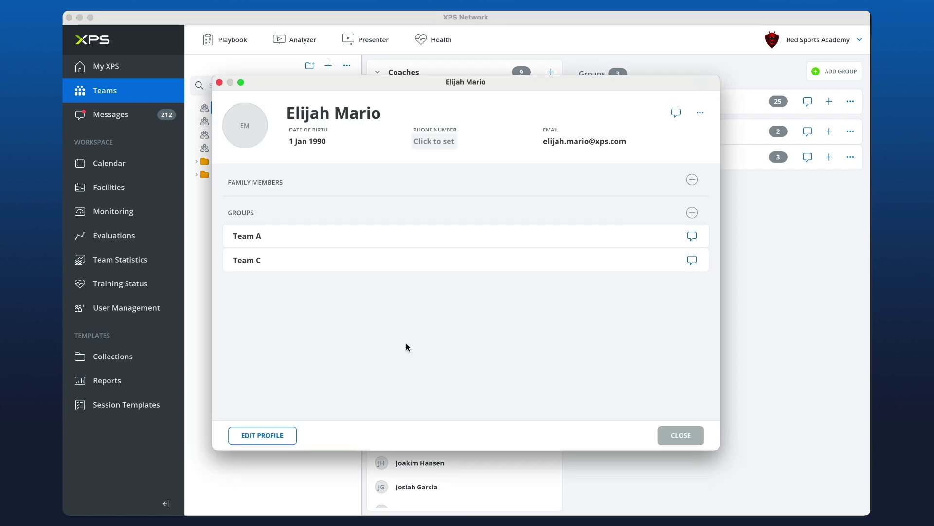
{"action": "left_click", "coordinate": [303, 144]}
{"action": "left_click", "coordinate": [511, 213]}
{"action": "left_click", "coordinate": [511, 213]}
{"action": "left_click", "coordinate": [510, 213]}
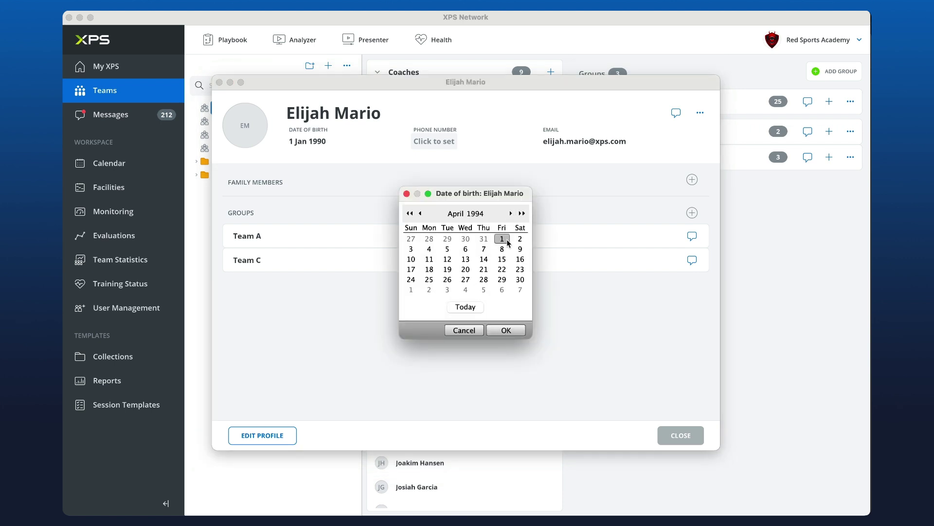
{"action": "left_click", "coordinate": [509, 333]}
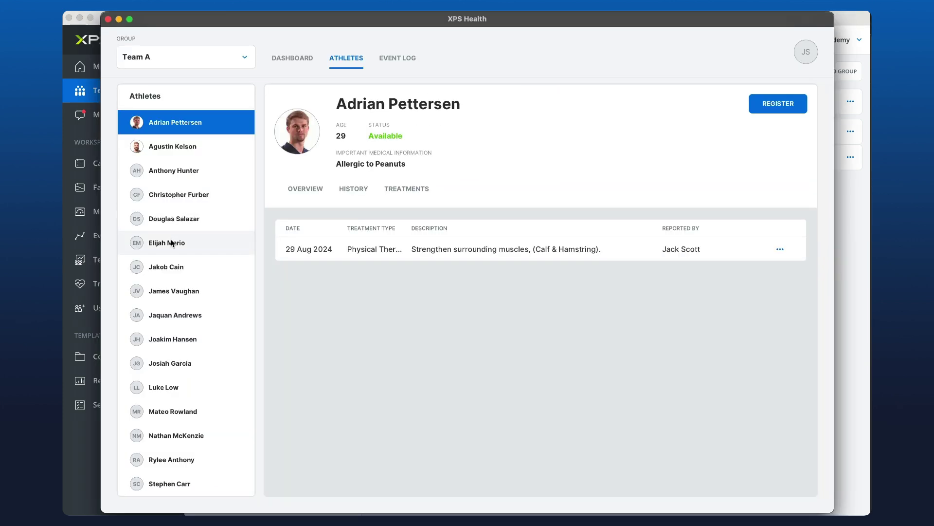
Filter Team A's event log to injuries from 1 October 2024 to 1 January 2025.
{"action": "left_click", "coordinate": [169, 245]}
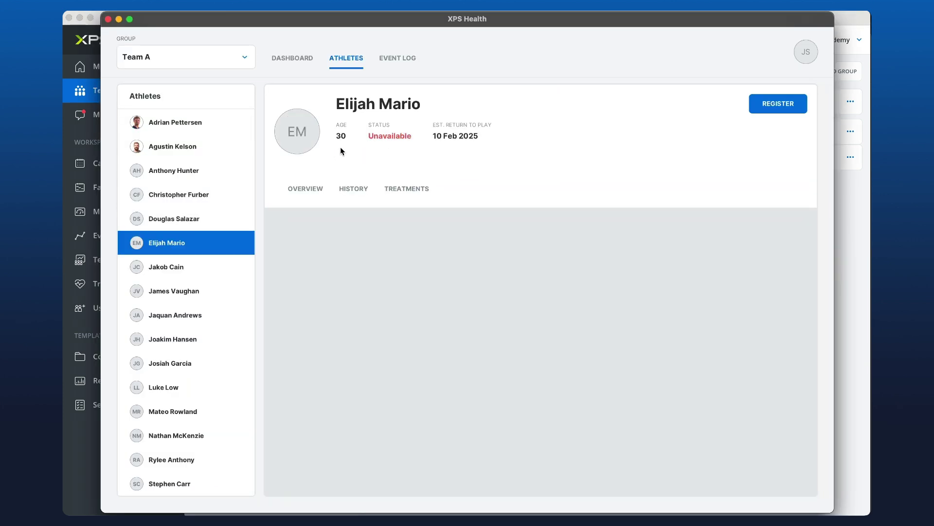
{"action": "left_click", "coordinate": [405, 59]}
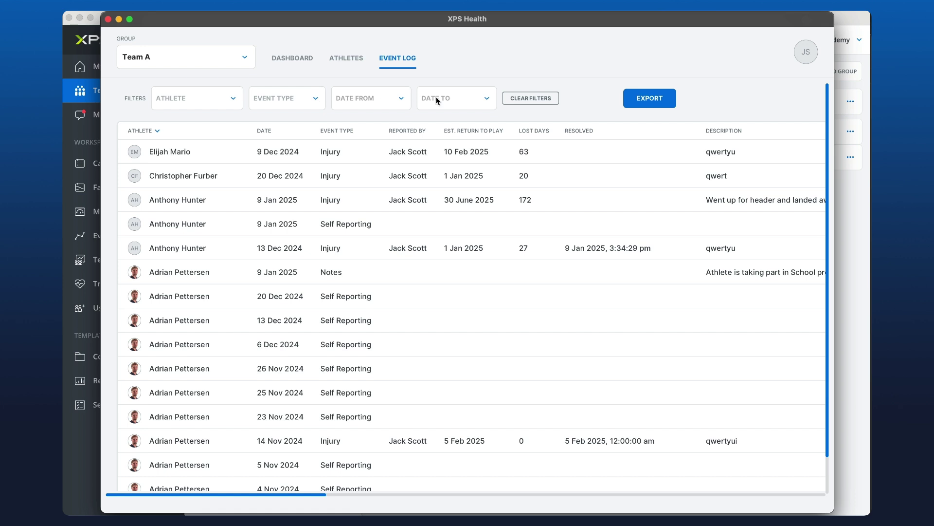
{"action": "left_click", "coordinate": [314, 99]}
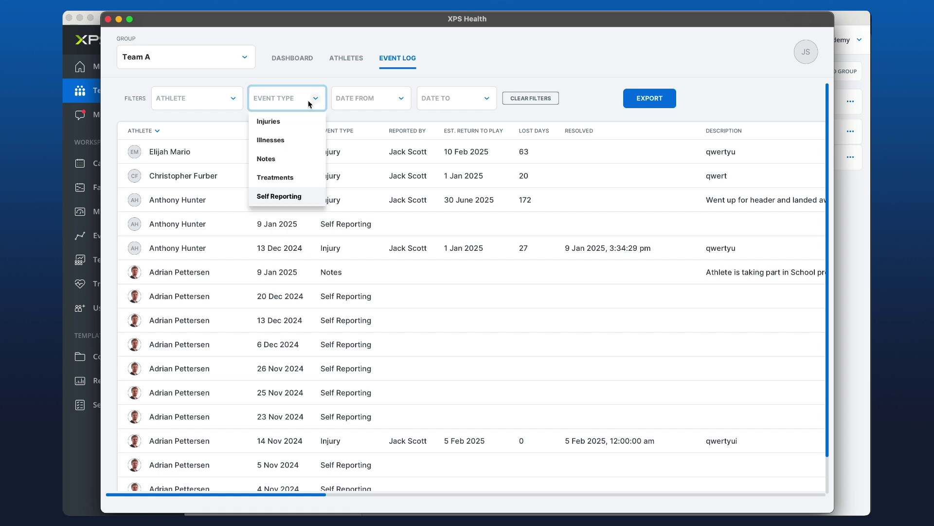
{"action": "left_click", "coordinate": [274, 124]}
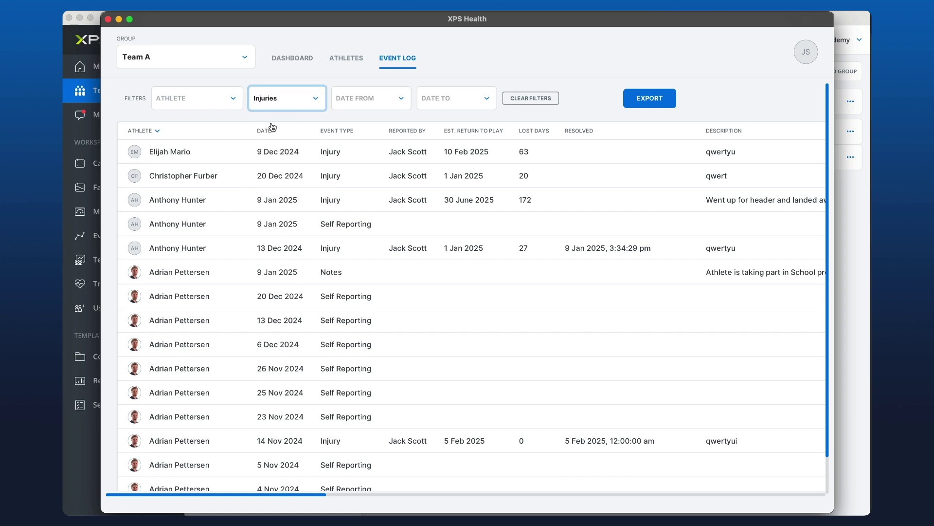
{"action": "left_click", "coordinate": [401, 100]}
{"action": "left_click", "coordinate": [347, 131]}
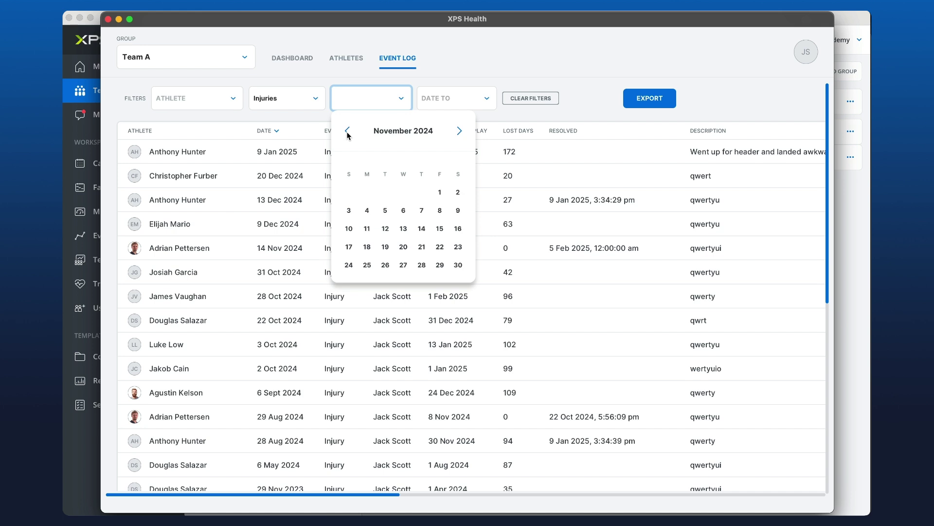
{"action": "left_click", "coordinate": [347, 131]}
{"action": "left_click", "coordinate": [385, 192]}
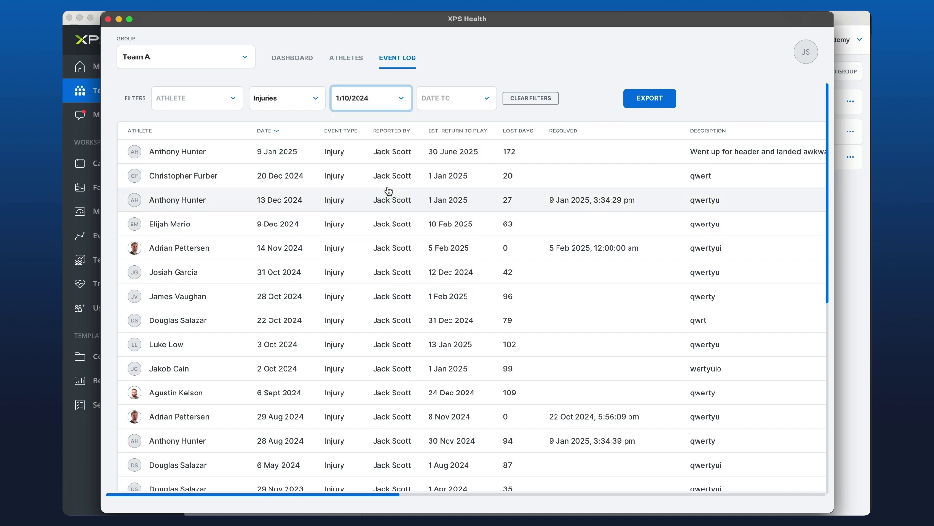
{"action": "left_click", "coordinate": [486, 98]}
{"action": "left_click", "coordinate": [489, 193]}
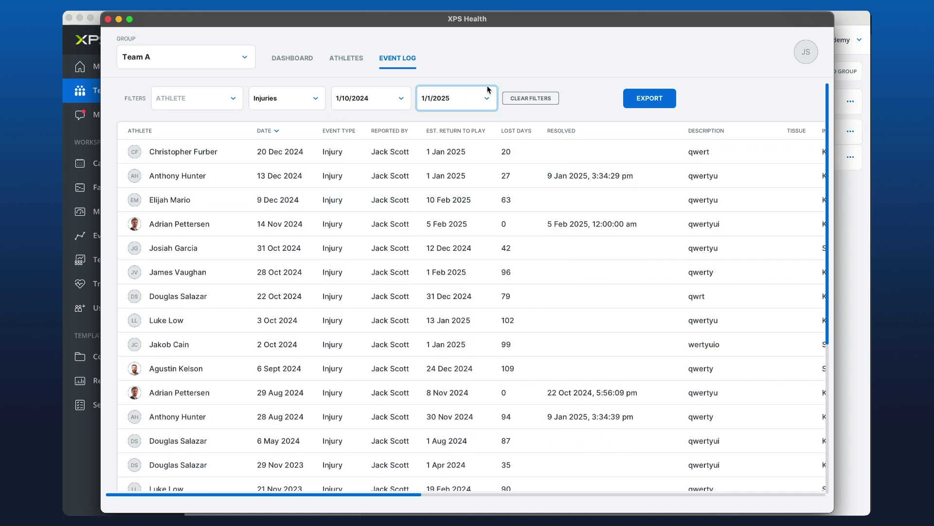
Export the filtered injuries with every column, including injury name and classification, kept.
{"action": "left_click", "coordinate": [642, 107]}
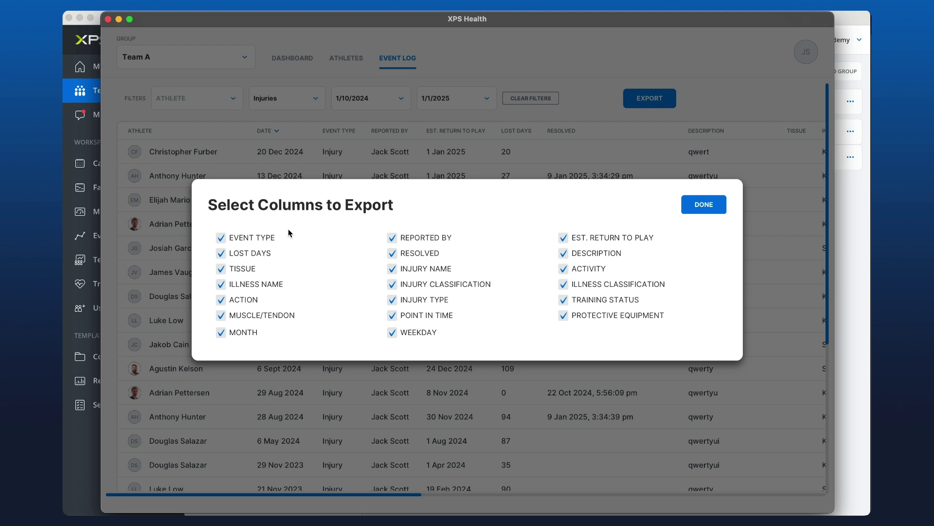
{"action": "left_click", "coordinate": [392, 269]}
{"action": "left_click", "coordinate": [392, 285]}
{"action": "left_click", "coordinate": [393, 284]}
{"action": "left_click", "coordinate": [392, 269]}
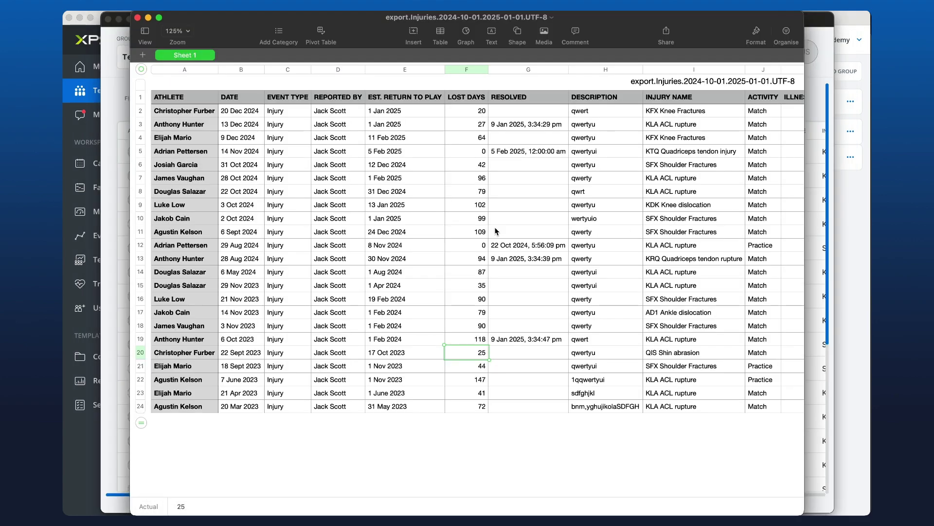
Scroll the exported injury sheet across to the TRAINING STATUS and WEEKDAY columns.
{"action": "scroll", "coordinate": [497, 232], "scroll_direction": "up", "scroll_amount": 1}
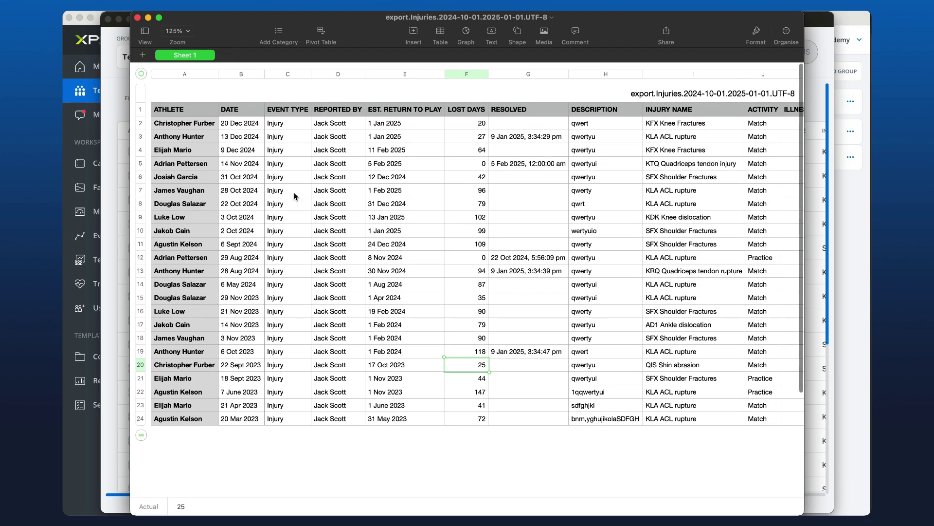
{"action": "scroll", "coordinate": [294, 192], "scroll_direction": "right", "scroll_amount": 5}
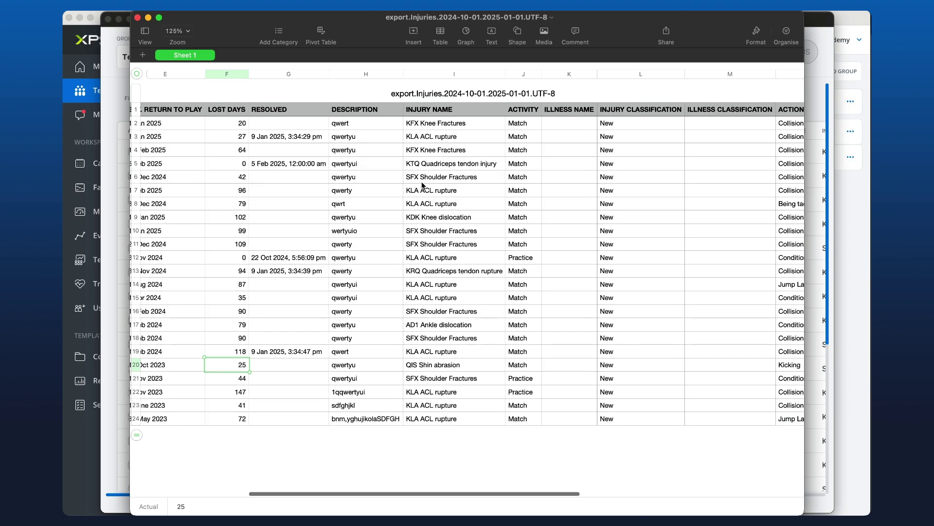
{"action": "scroll", "coordinate": [422, 185], "scroll_direction": "right", "scroll_amount": 8}
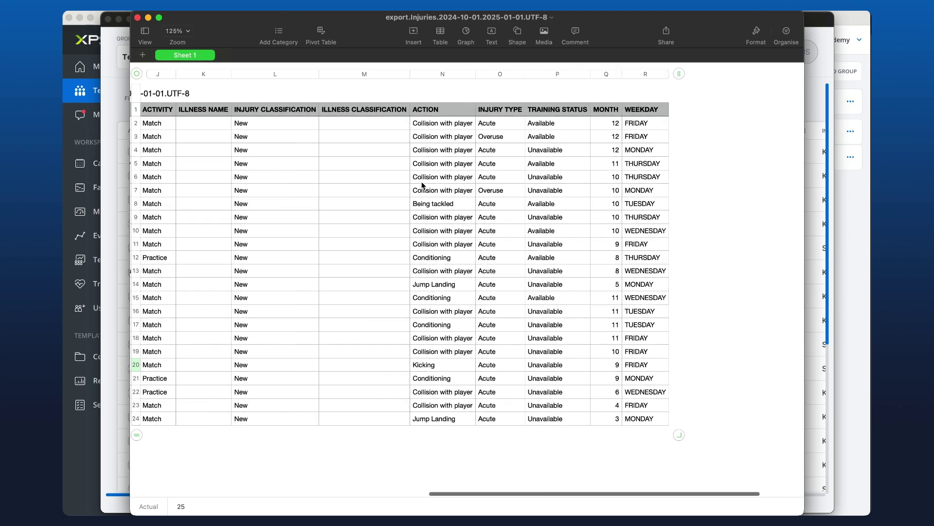
{"action": "scroll", "coordinate": [421, 185], "scroll_direction": "left", "scroll_amount": 10}
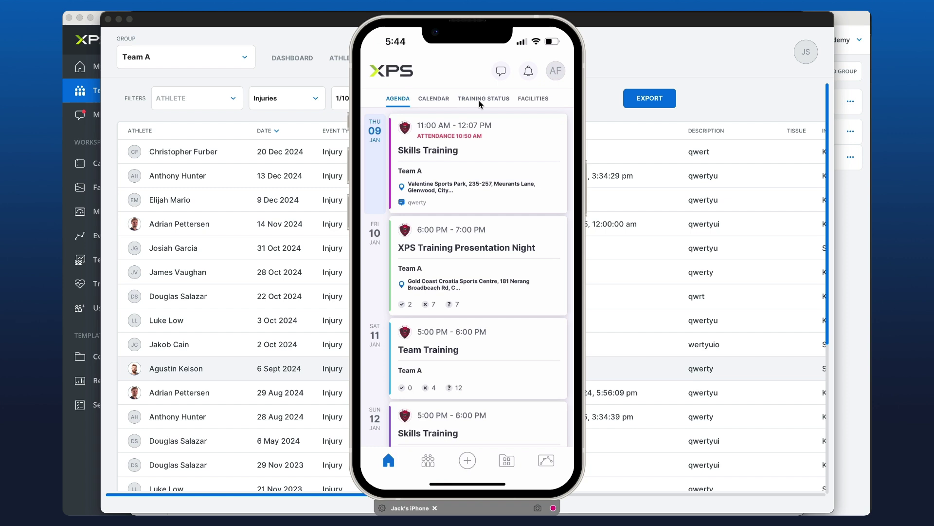
Check Team A's training status on the phone, then open the ACL-rupture athlete's profile in XPS Health.
{"action": "left_click", "coordinate": [479, 100]}
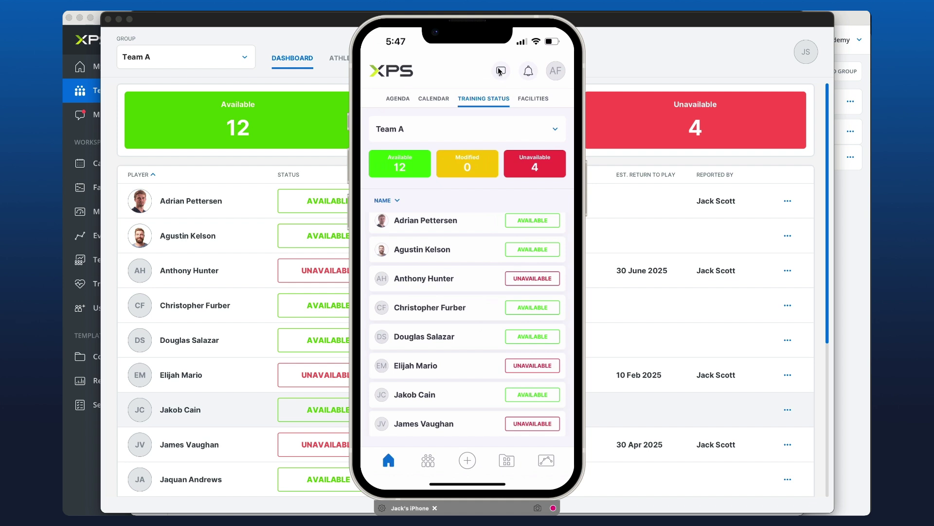
{"action": "left_click", "coordinate": [354, 83]}
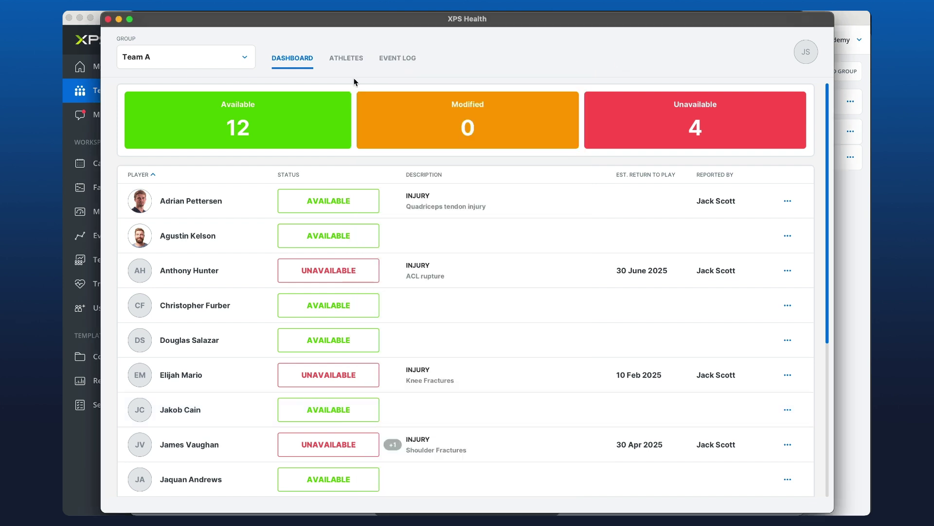
{"action": "left_click", "coordinate": [411, 264]}
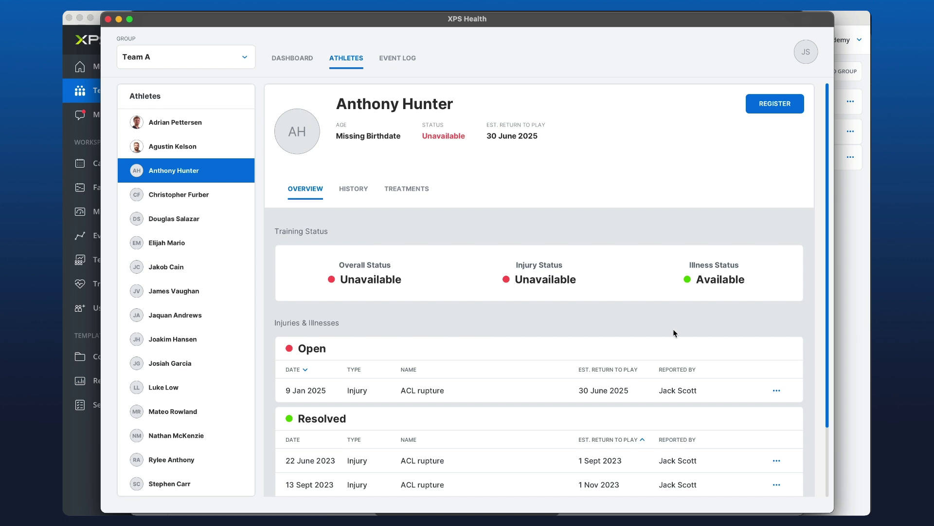
Edit the open ACL rupture report, setting estimated return to play to 3 June 2025.
{"action": "left_click", "coordinate": [775, 391]}
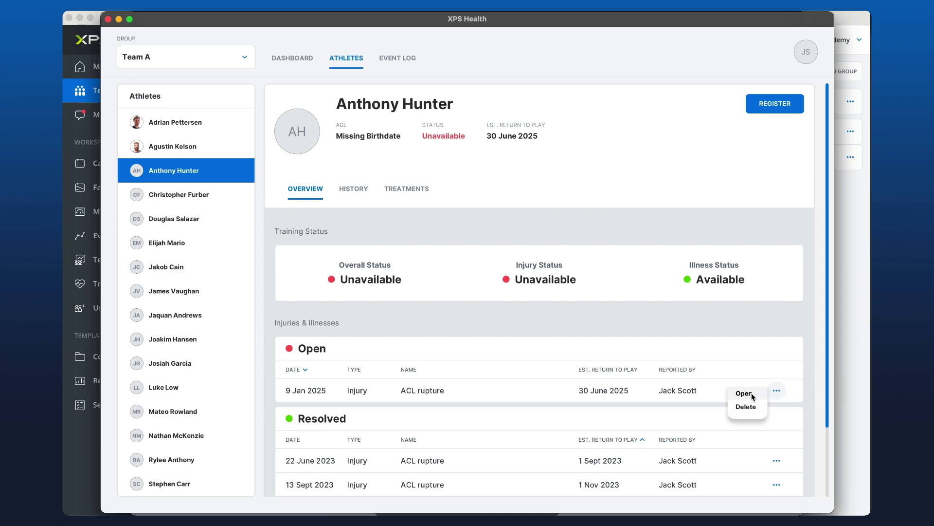
{"action": "left_click", "coordinate": [753, 396]}
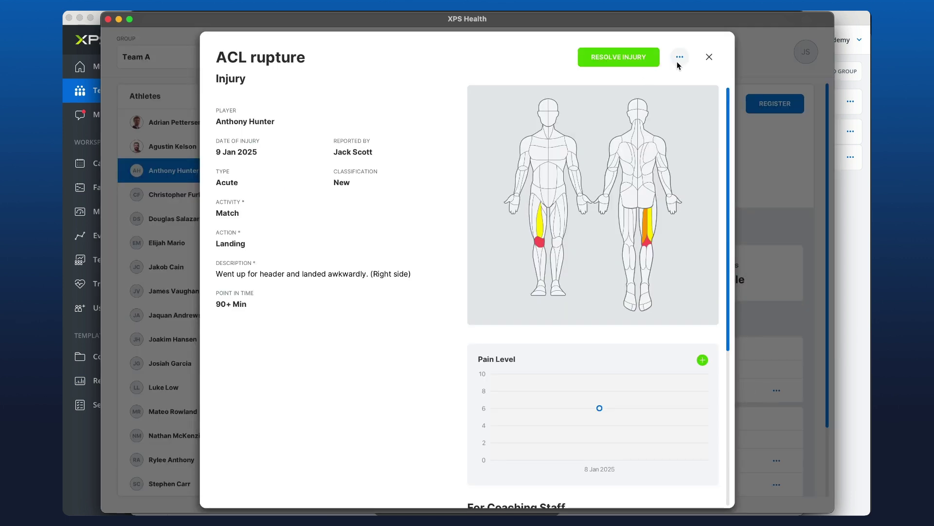
{"action": "left_click", "coordinate": [678, 57]}
{"action": "left_click", "coordinate": [684, 81]}
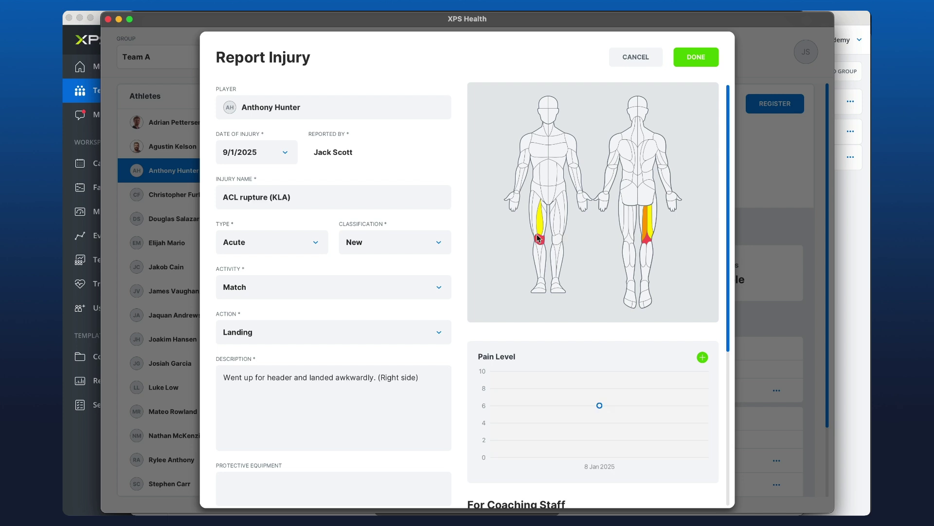
{"action": "scroll", "coordinate": [389, 331], "scroll_direction": "down", "scroll_amount": 5}
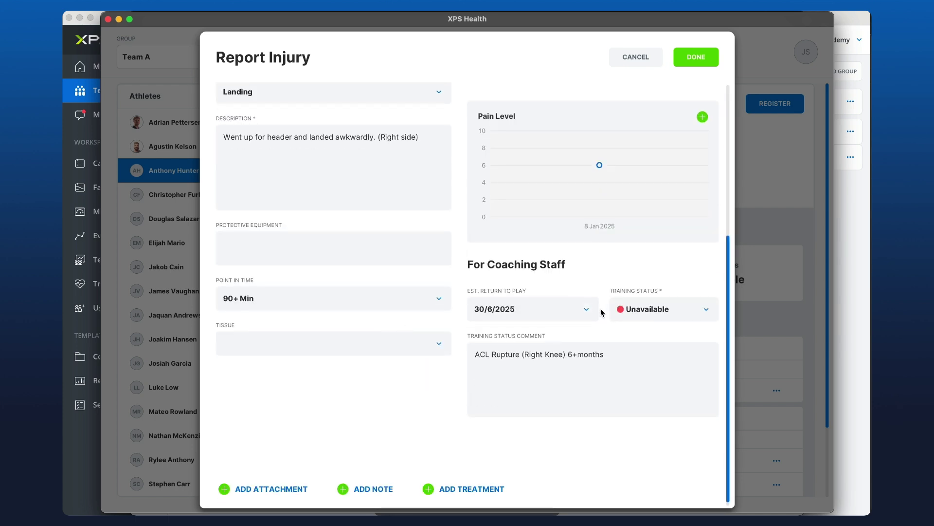
{"action": "left_click", "coordinate": [586, 310]}
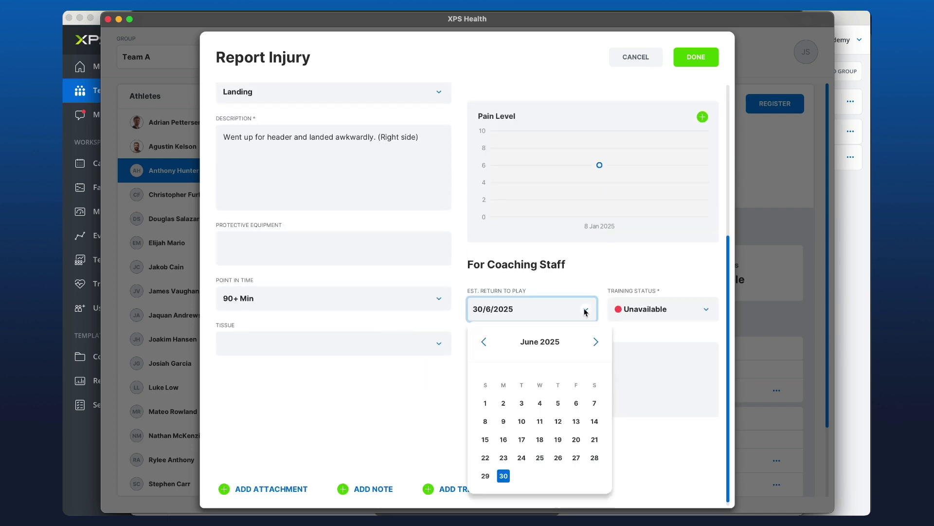
{"action": "left_click", "coordinate": [522, 403]}
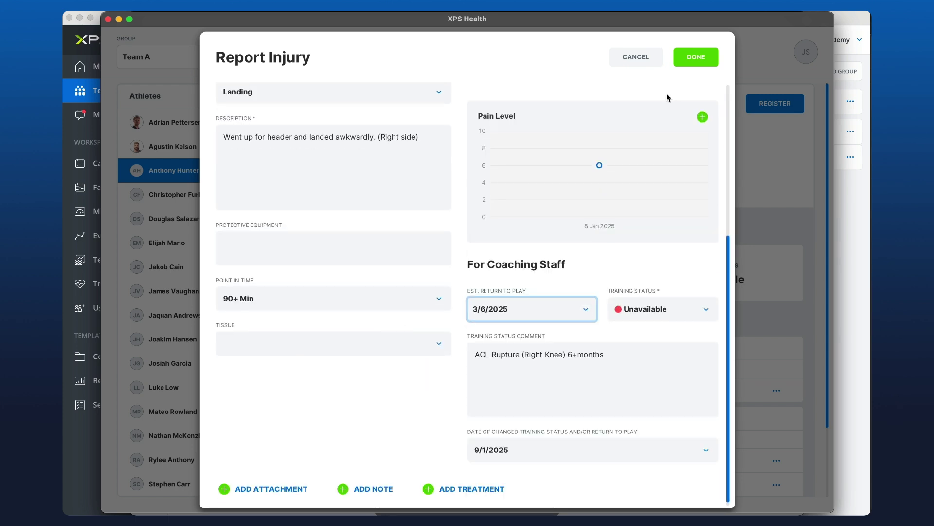
{"action": "left_click", "coordinate": [688, 63]}
Send the injury update notification to just one trainer.
{"action": "left_click", "coordinate": [490, 192]}
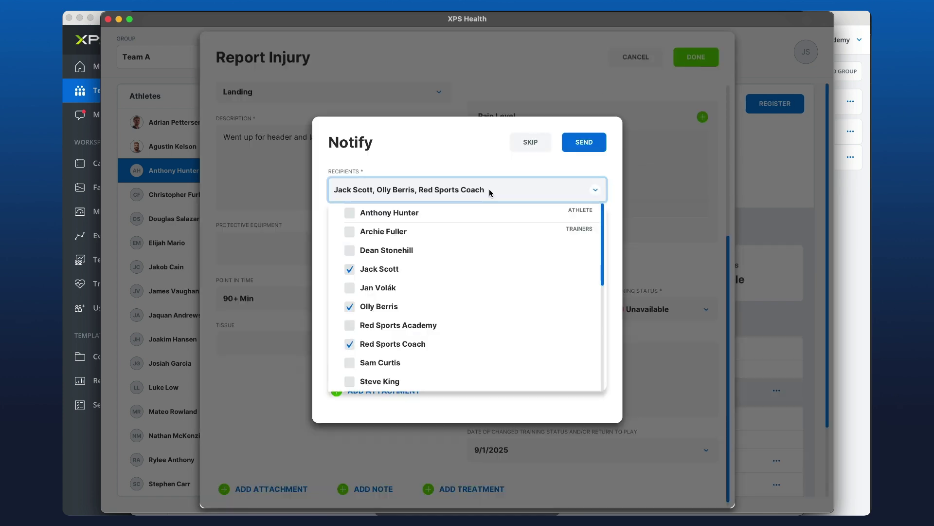
{"action": "left_click", "coordinate": [350, 268]}
{"action": "left_click", "coordinate": [350, 306]}
{"action": "left_click", "coordinate": [349, 344]}
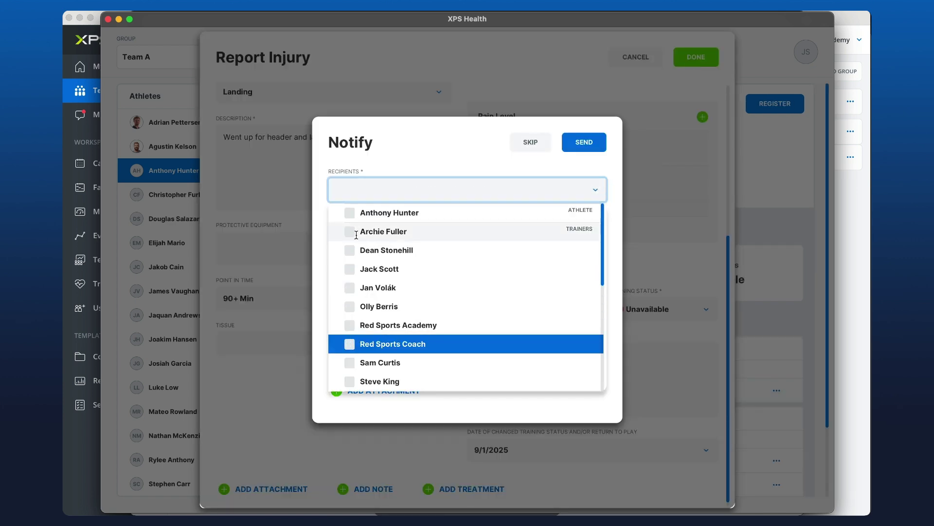
{"action": "left_click", "coordinate": [350, 232]}
{"action": "left_click", "coordinate": [585, 147]}
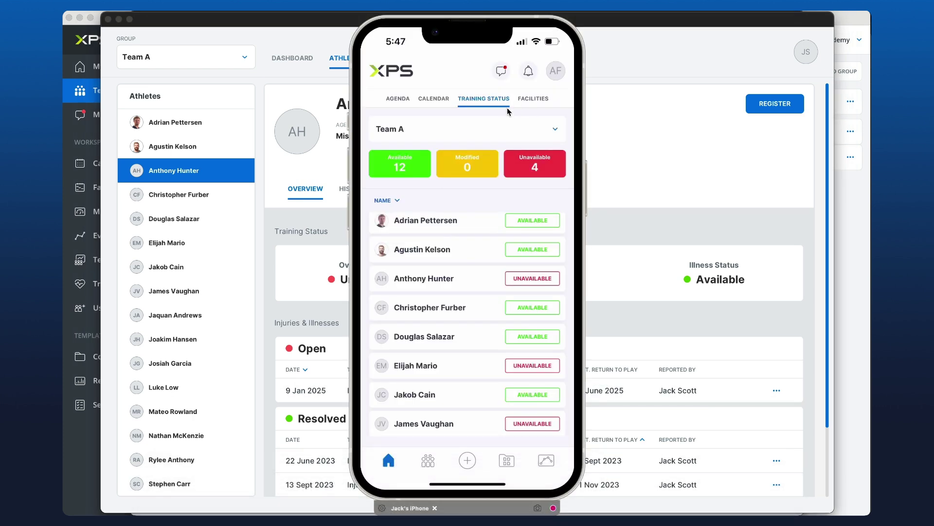
On the mirrored phone, open the messages and the injury update thread.
{"action": "left_click", "coordinate": [505, 72]}
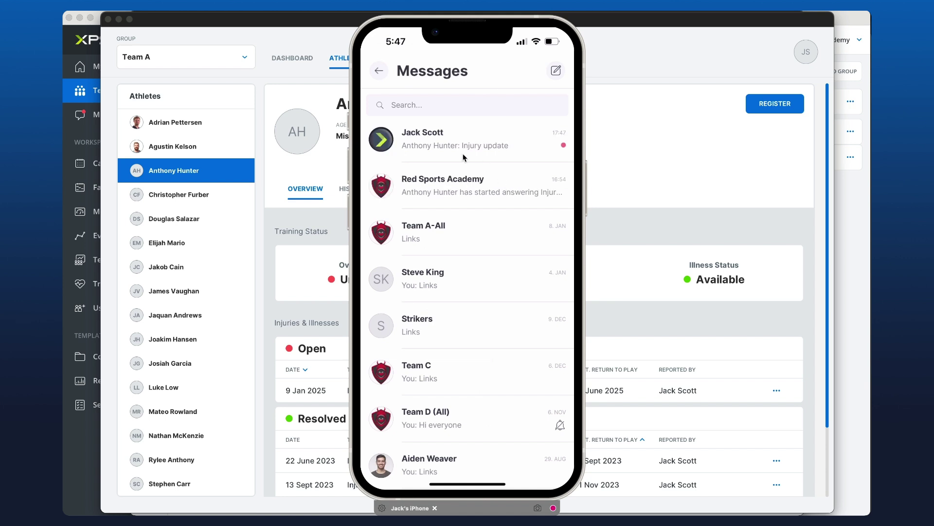
{"action": "scroll", "coordinate": [463, 156], "scroll_direction": "down", "scroll_amount": 2}
{"action": "scroll", "coordinate": [464, 153], "scroll_direction": "up", "scroll_amount": 2}
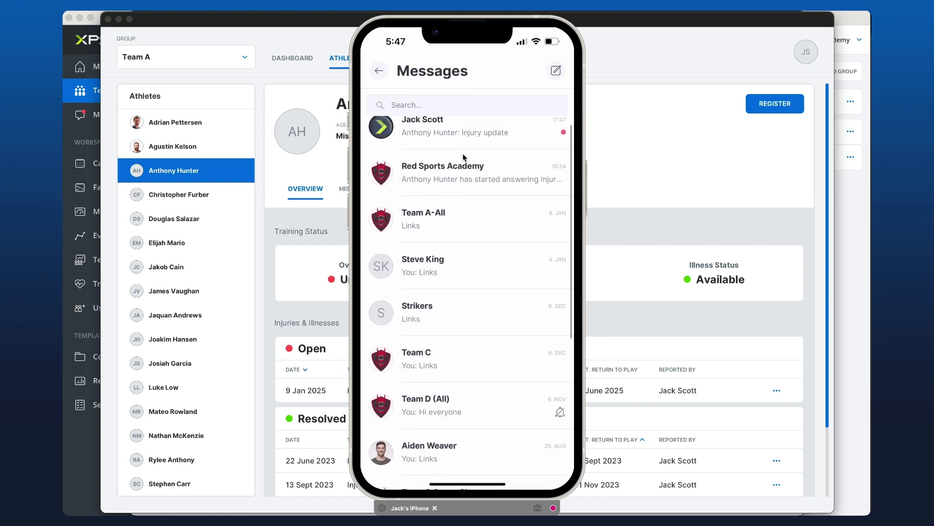
{"action": "left_click", "coordinate": [463, 156]}
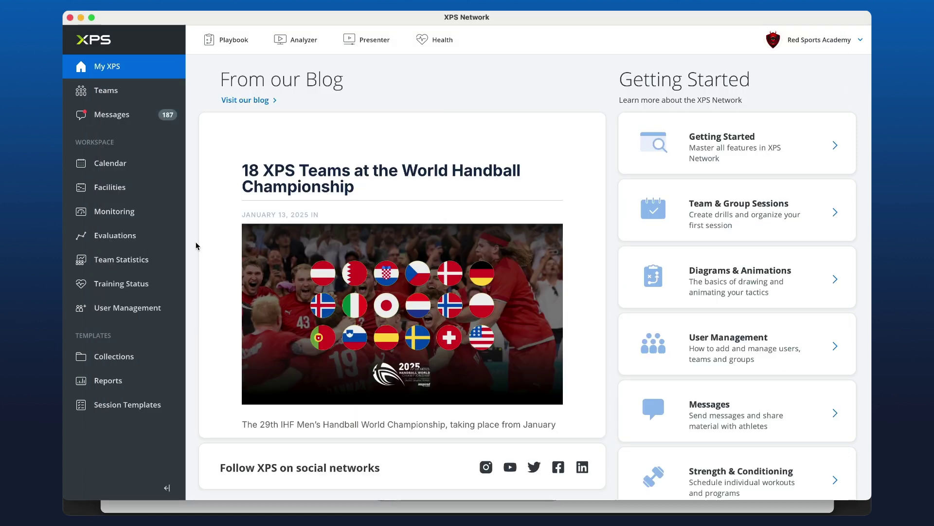
Open the Soreness Form under Evaluations and cancel the Description of Soreness settings unchanged.
{"action": "left_click", "coordinate": [126, 237]}
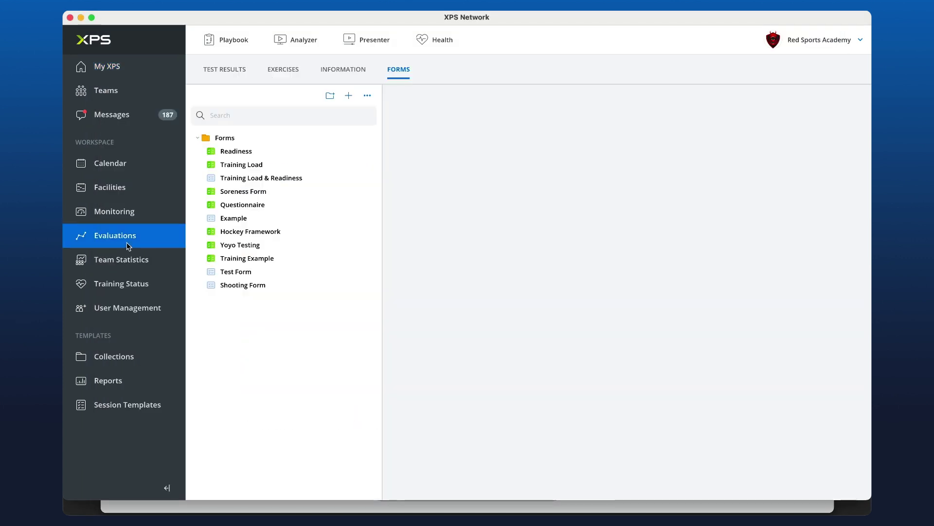
{"action": "left_click", "coordinate": [238, 193]}
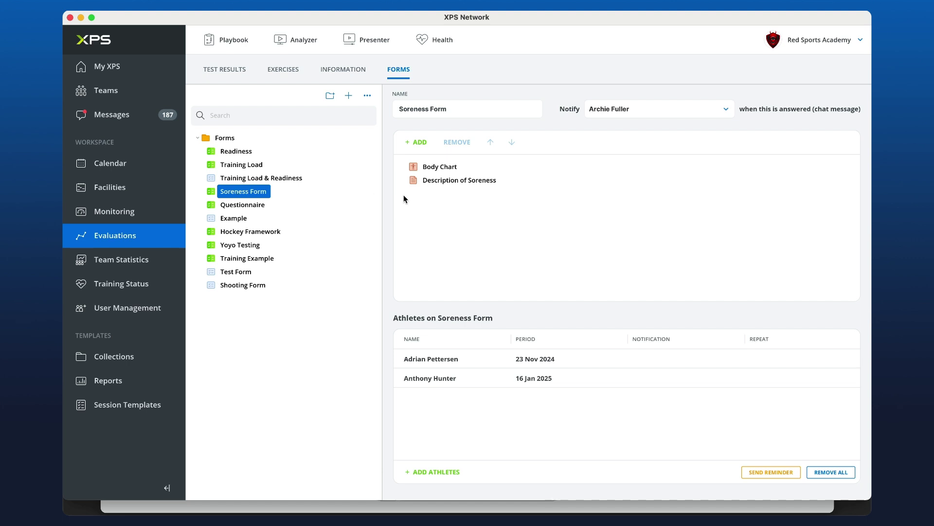
{"action": "left_click", "coordinate": [437, 168]}
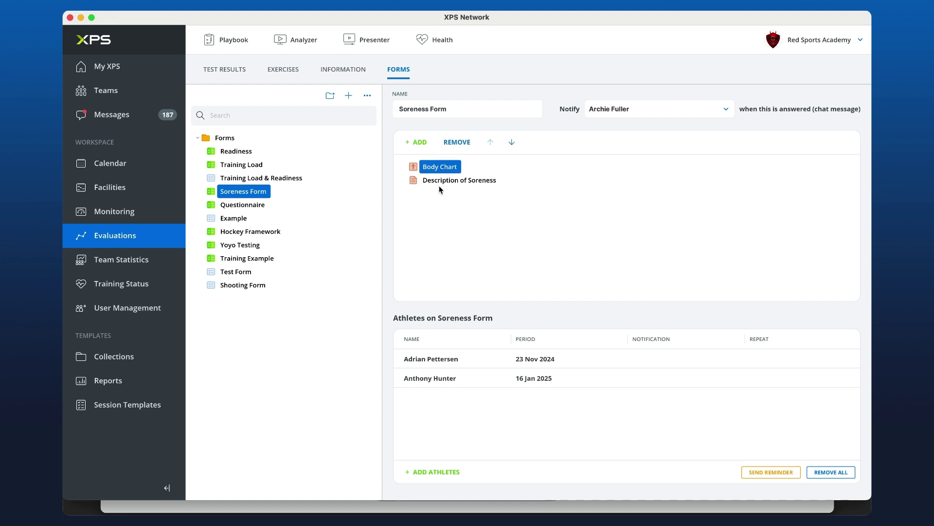
{"action": "double_click", "coordinate": [439, 182]}
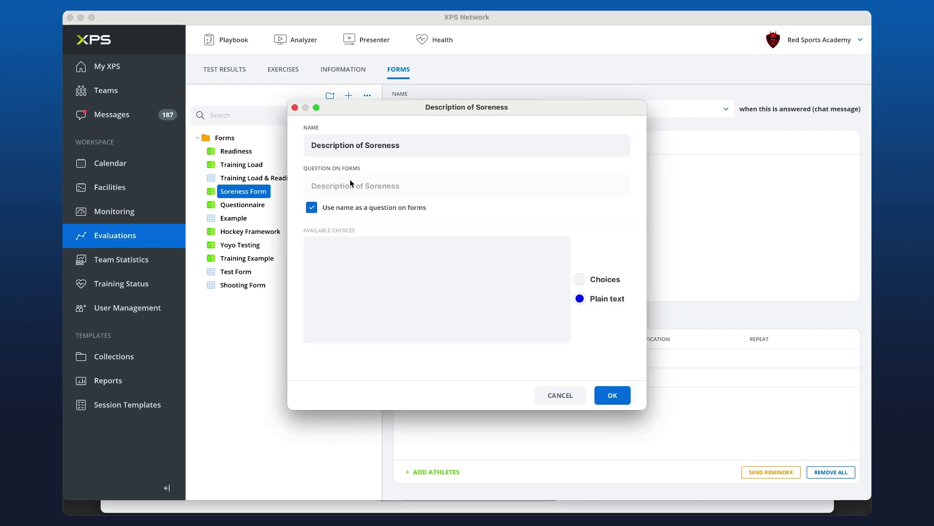
{"action": "left_click", "coordinate": [551, 398]}
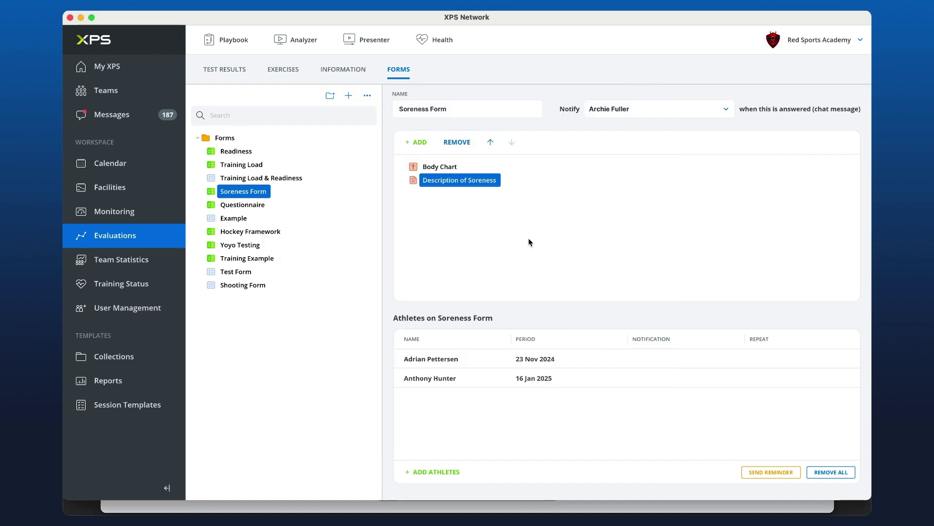
{"action": "left_click", "coordinate": [529, 242]}
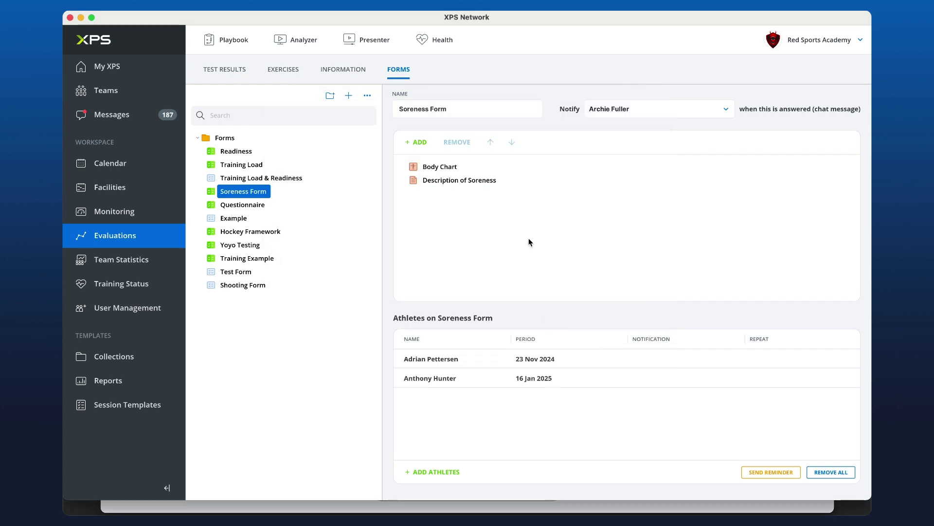
Select the Body Chart question, leaving the Notify recipient unchanged.
{"action": "left_click", "coordinate": [440, 169]}
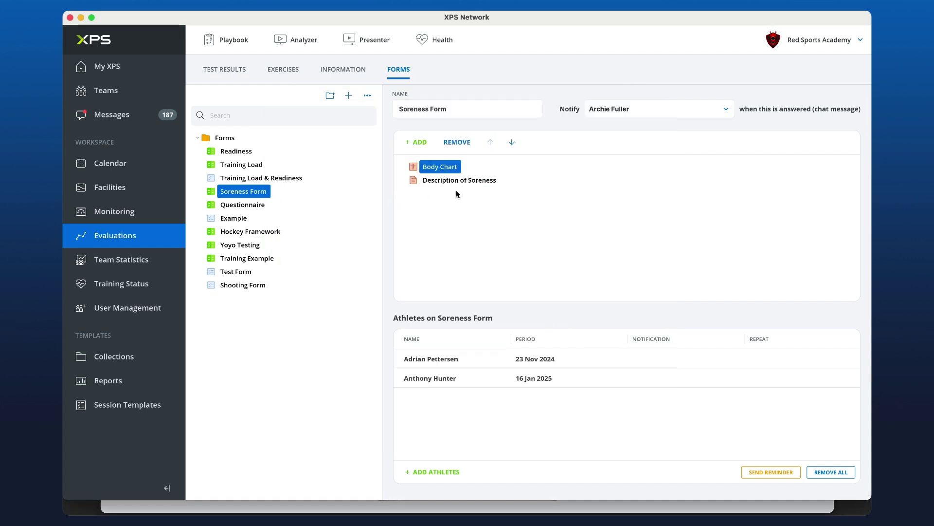
{"action": "left_click", "coordinate": [460, 218]}
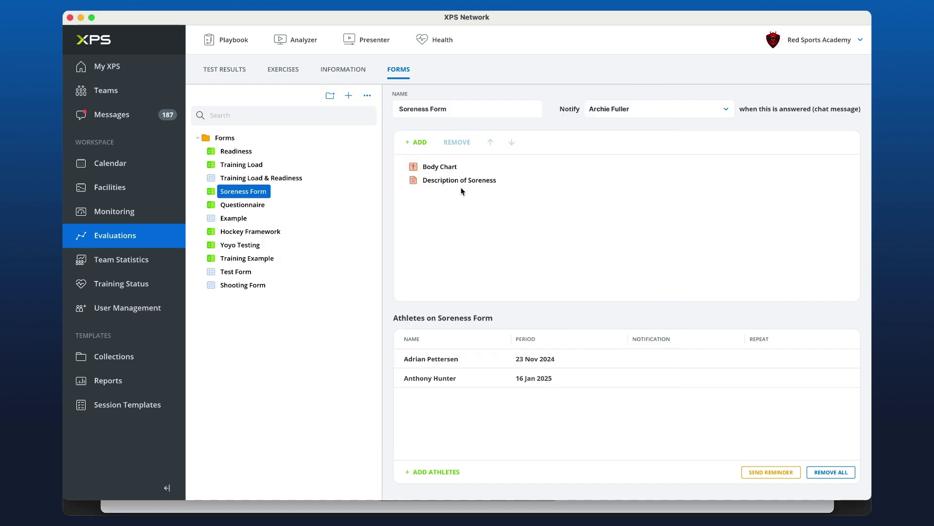
{"action": "left_click", "coordinate": [625, 110]}
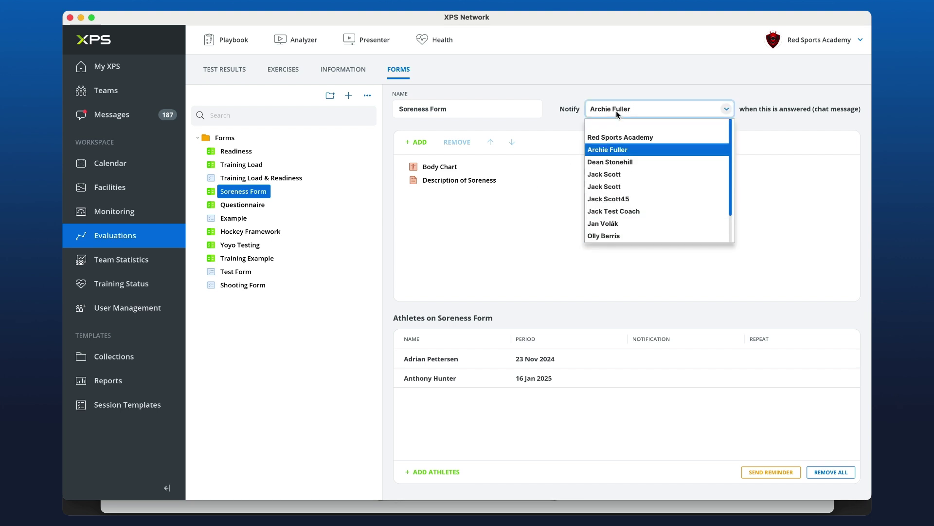
{"action": "left_click", "coordinate": [616, 110]}
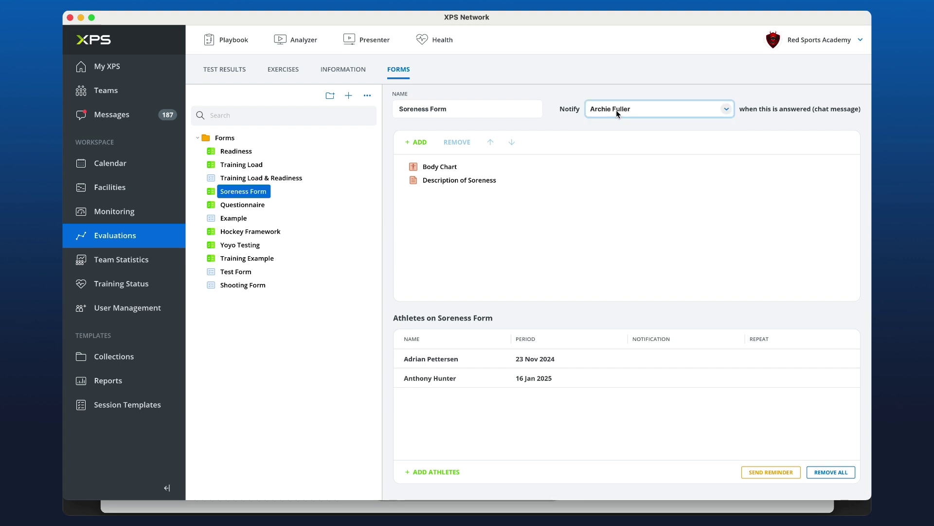
{"action": "left_click", "coordinate": [437, 167]}
Have Body Chart answers notify four staff members, including the Red Sports Coach.
{"action": "right_click", "coordinate": [431, 171]}
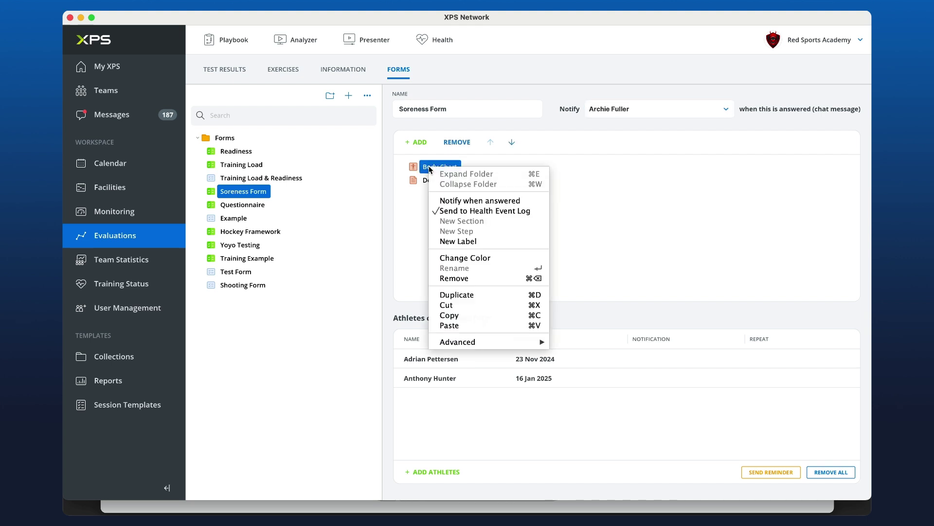
{"action": "left_click", "coordinate": [458, 200]}
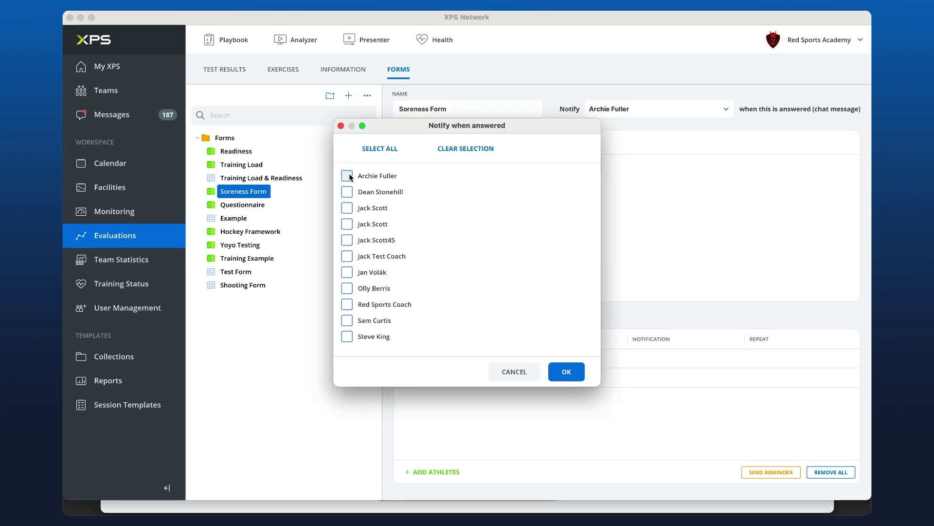
{"action": "left_click", "coordinate": [350, 177]}
{"action": "left_click", "coordinate": [348, 193]}
{"action": "left_click", "coordinate": [348, 272]}
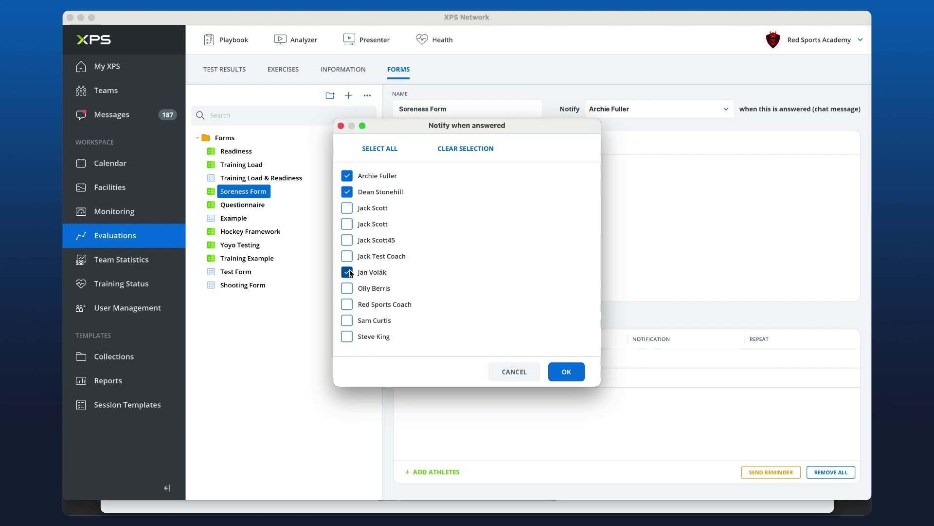
{"action": "left_click", "coordinate": [347, 303]}
{"action": "left_click", "coordinate": [566, 371]}
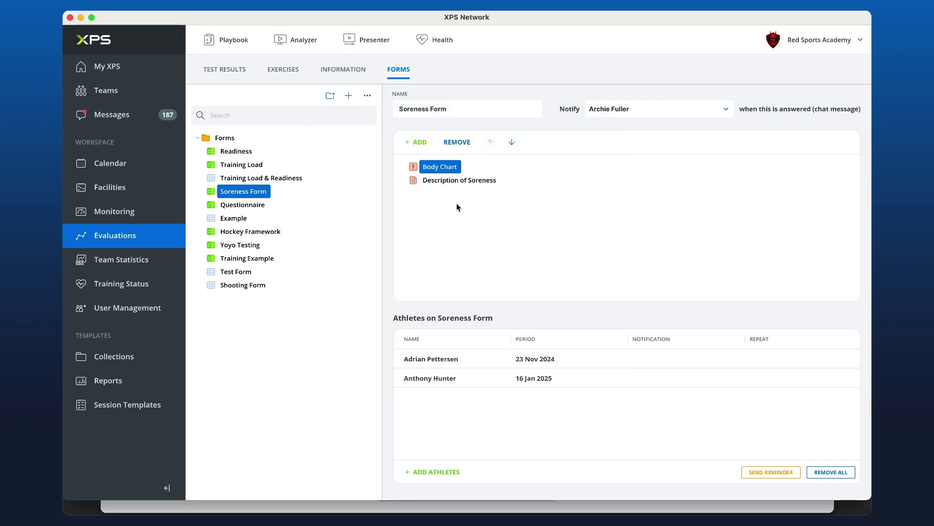
Send Description of Soreness and Body Chart answers to the Health Event Log.
{"action": "left_click", "coordinate": [445, 183]}
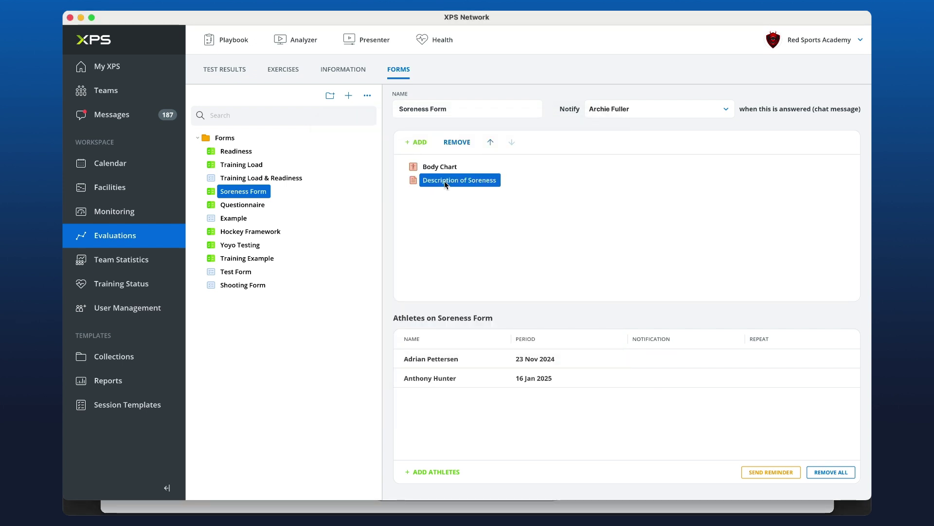
{"action": "right_click", "coordinate": [437, 183]}
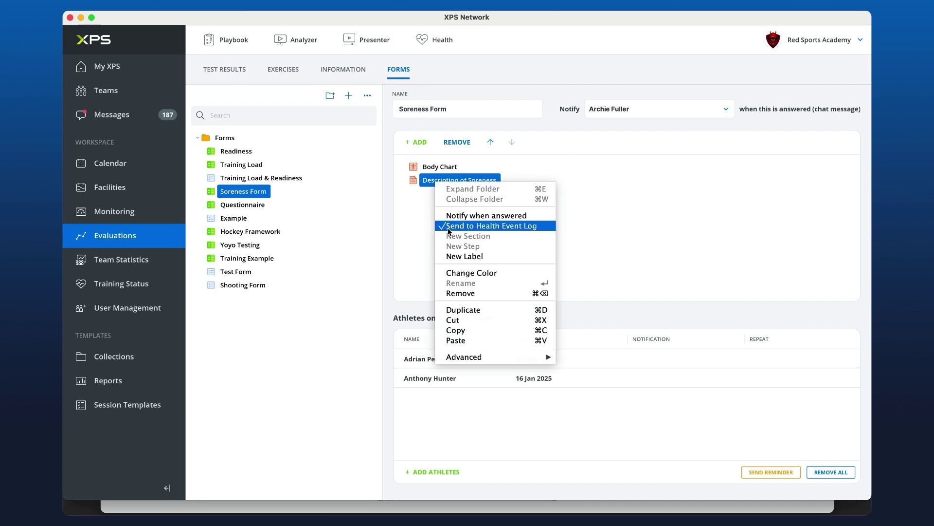
{"action": "left_click", "coordinate": [478, 227]}
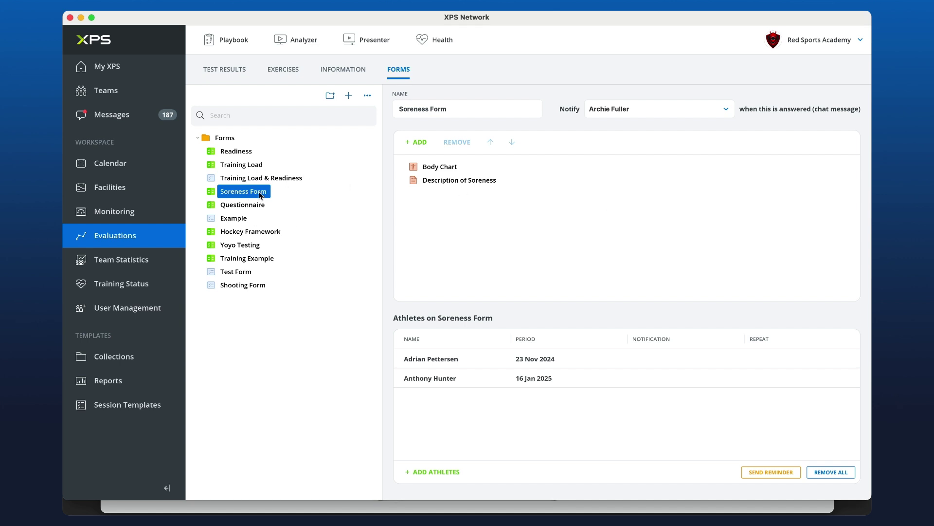
{"action": "right_click", "coordinate": [442, 168]}
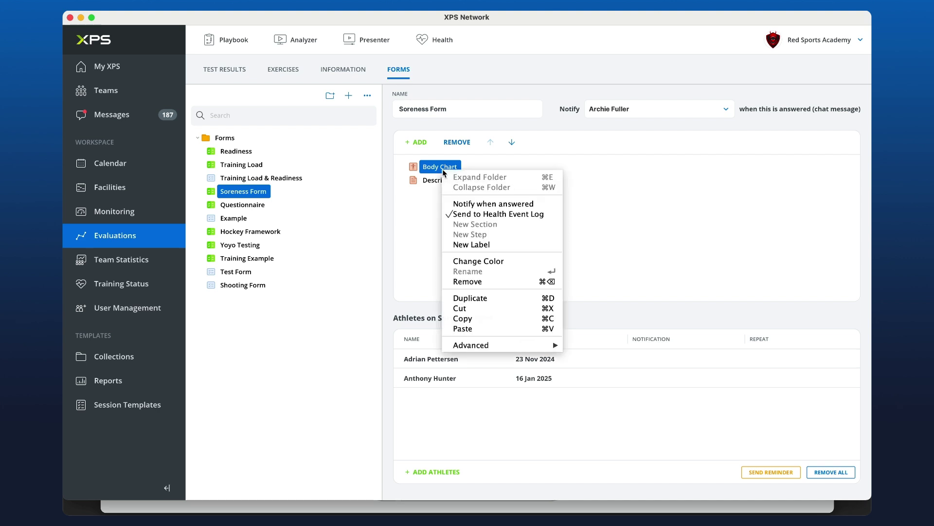
{"action": "left_click", "coordinate": [473, 217]}
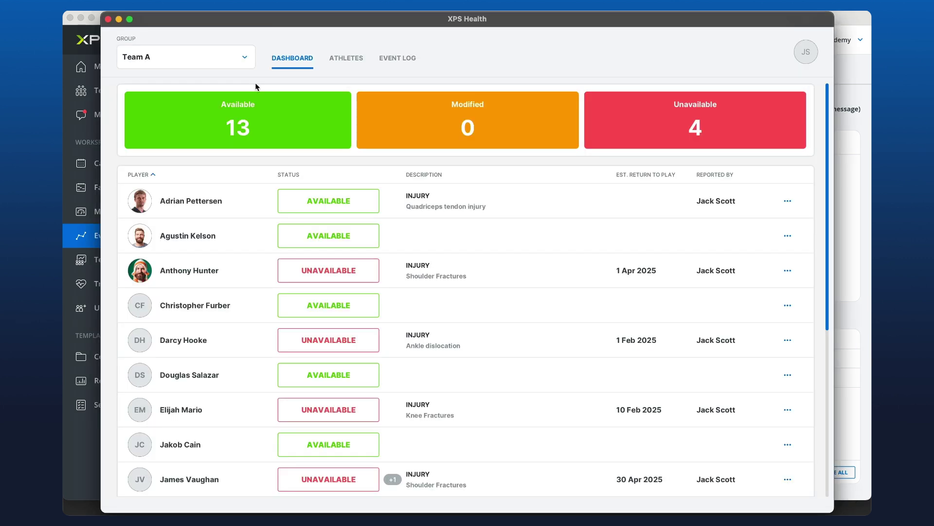
Open the newest Self Reporting Soreness Form entry in Team A's Event Log.
{"action": "left_click", "coordinate": [395, 60]}
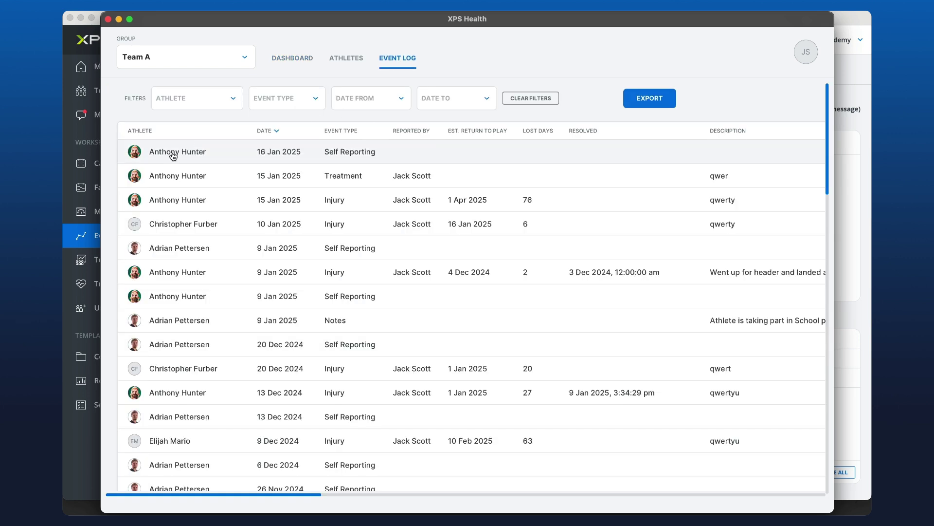
{"action": "left_click", "coordinate": [341, 154]}
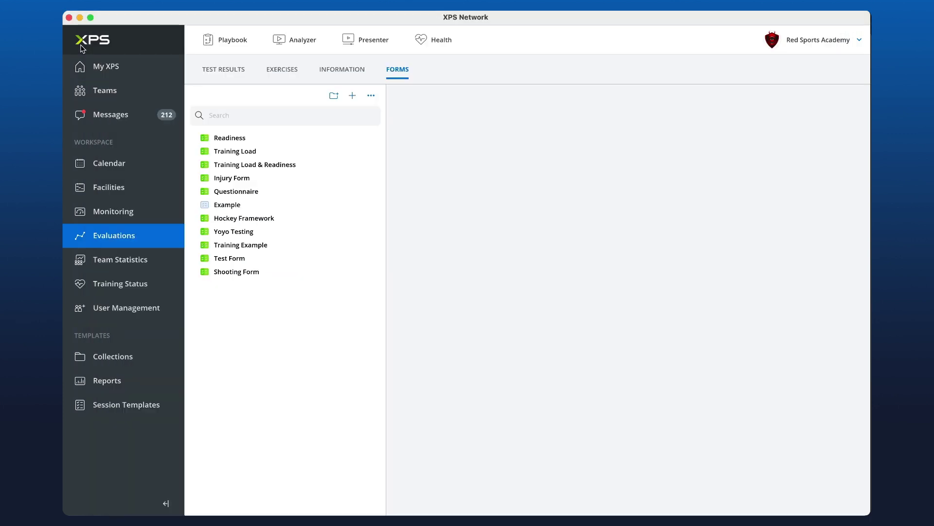
{"action": "left_click", "coordinate": [82, 46]}
{"action": "left_click", "coordinate": [104, 165]}
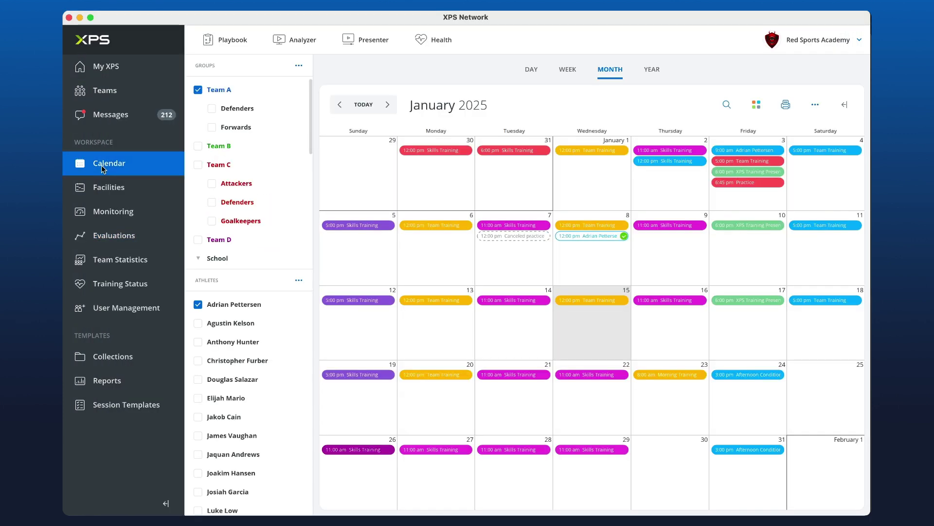
{"action": "left_click", "coordinate": [364, 450]}
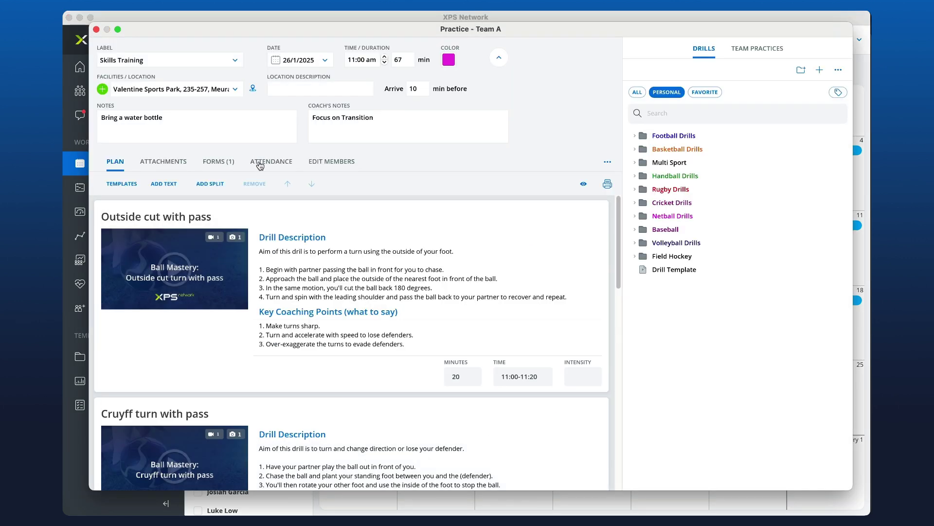
{"action": "left_click", "coordinate": [260, 164]}
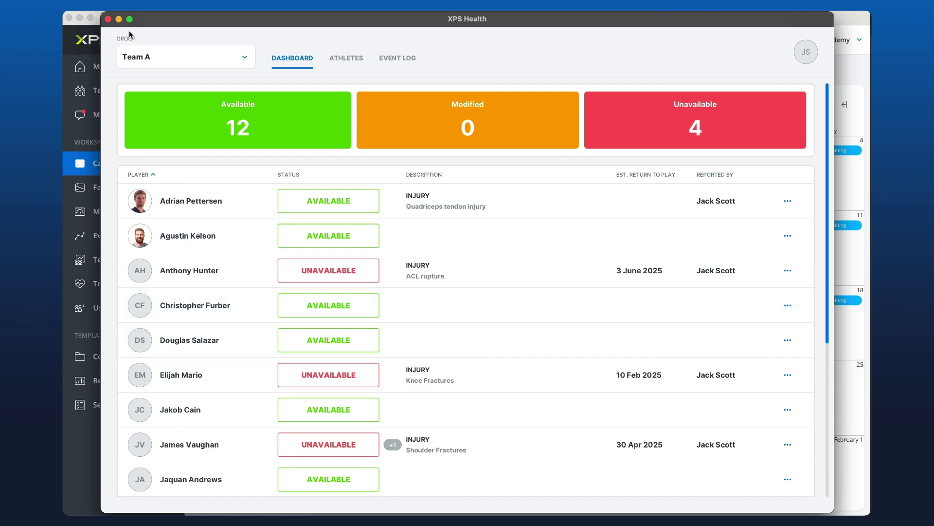
Close XPS Health and check the February 17 practice lists the two injured athletes as away.
{"action": "left_click", "coordinate": [108, 19]}
{"action": "left_click", "coordinate": [388, 105]}
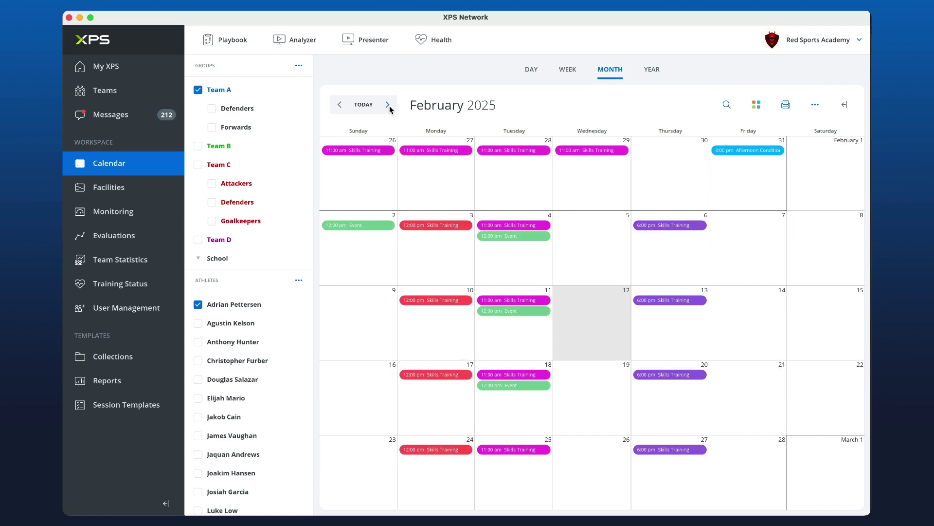
{"action": "double_click", "coordinate": [414, 378]}
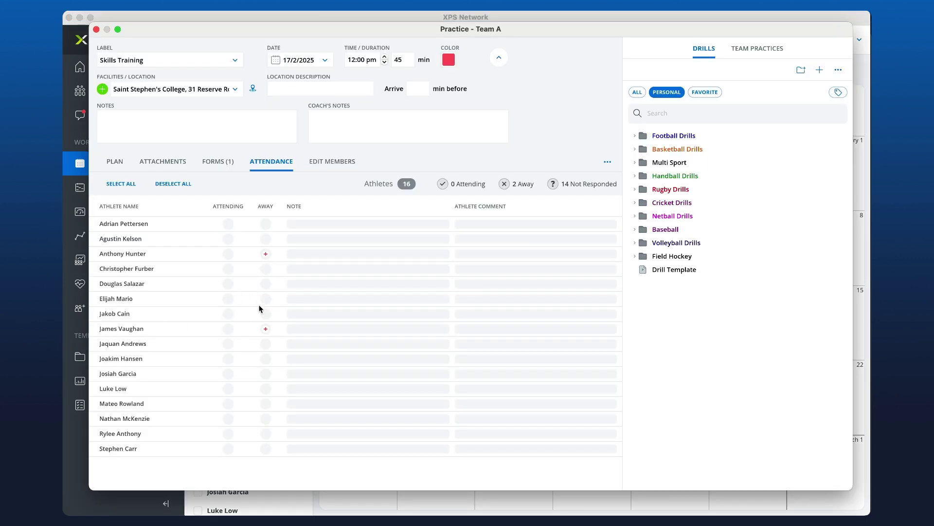
{"action": "key", "text": "Escape"}
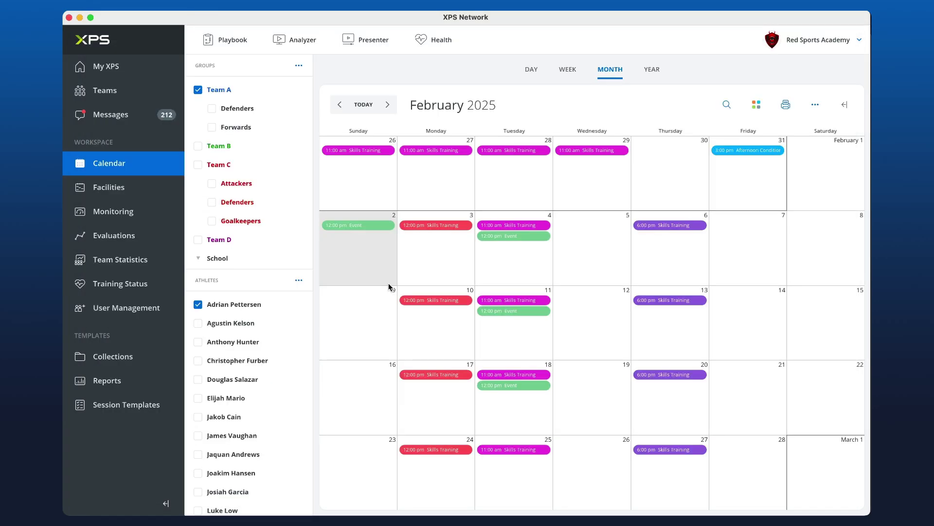